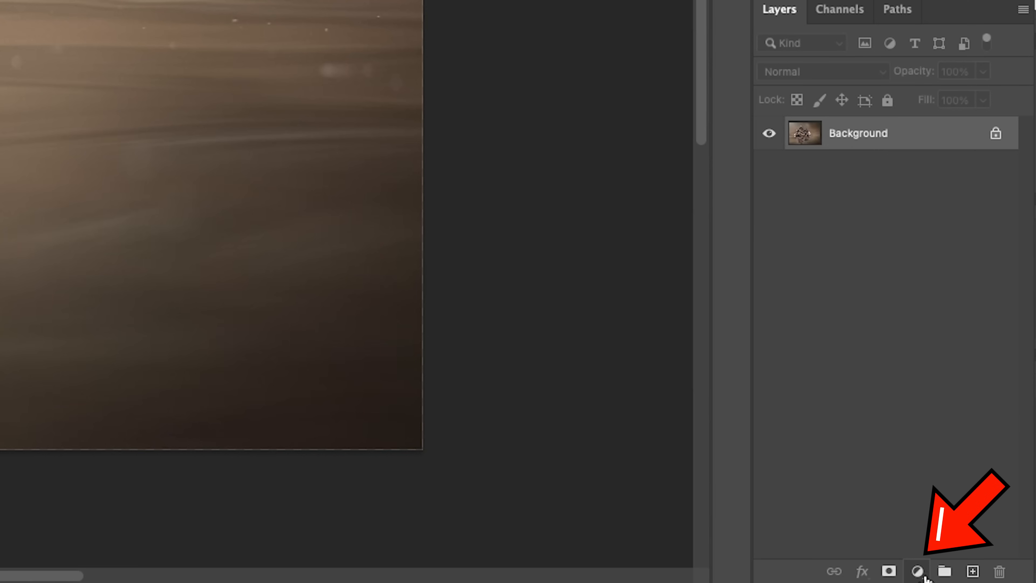
# Step: Add a Solid Color fill layer above the background in a dark, muted blue: hue 227°, saturation 36%, brightness 24%
pyautogui.click(918, 571)
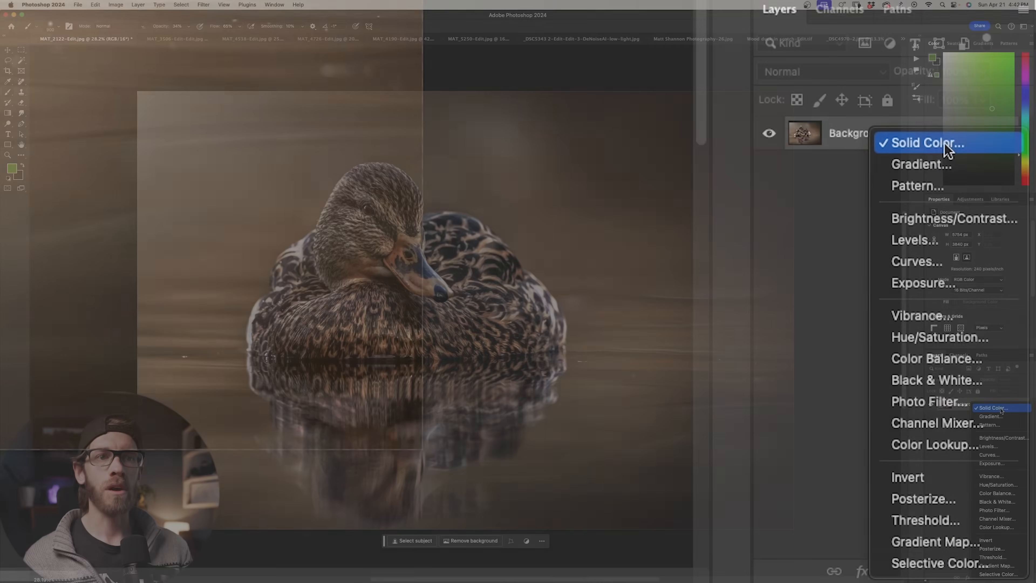
pyautogui.click(946, 143)
pyautogui.click(771, 329)
pyautogui.moveTo(728, 347); pyautogui.dragTo(681, 378)
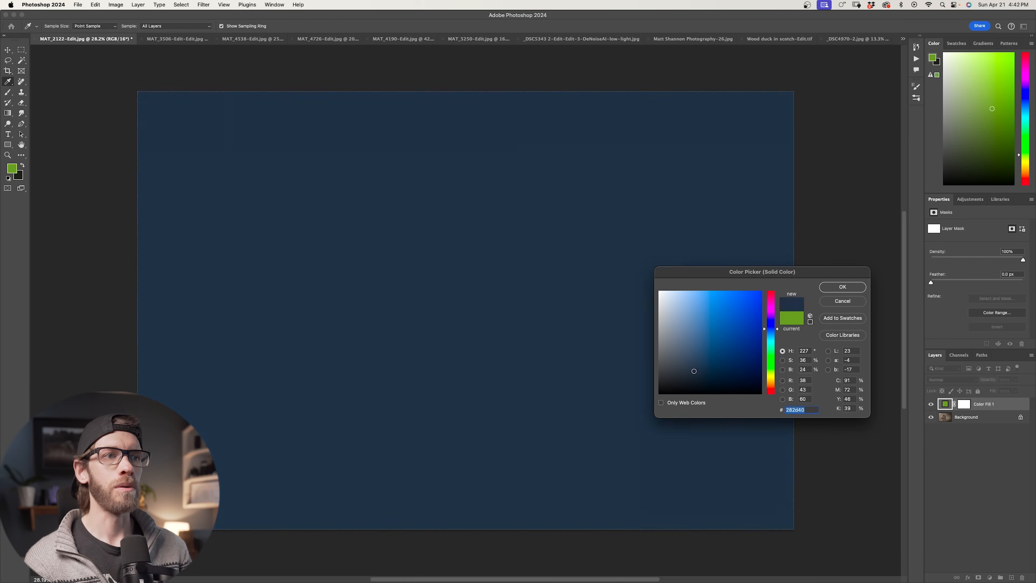
pyautogui.click(842, 287)
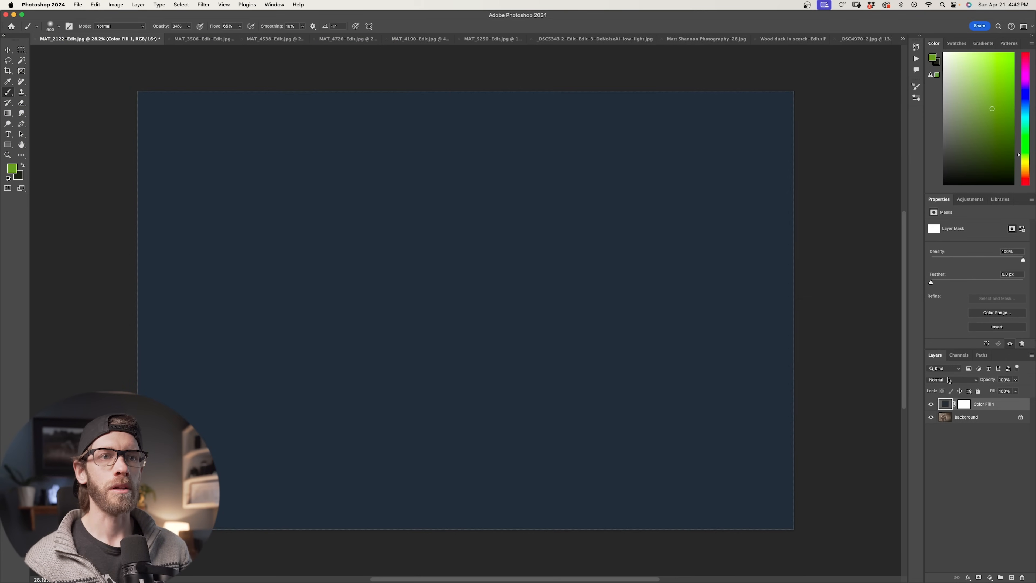
# Step: Set the blue fill layer's blend mode to Soft Light and compare the photo with the layer hidden and shown
pyautogui.click(960, 382)
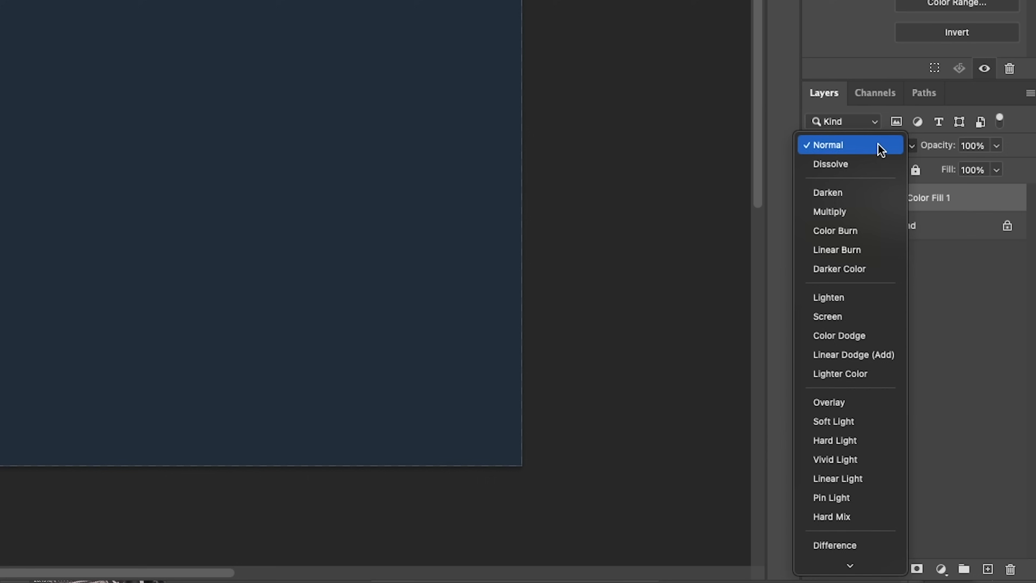
pyautogui.click(960, 382)
pyautogui.click(909, 148)
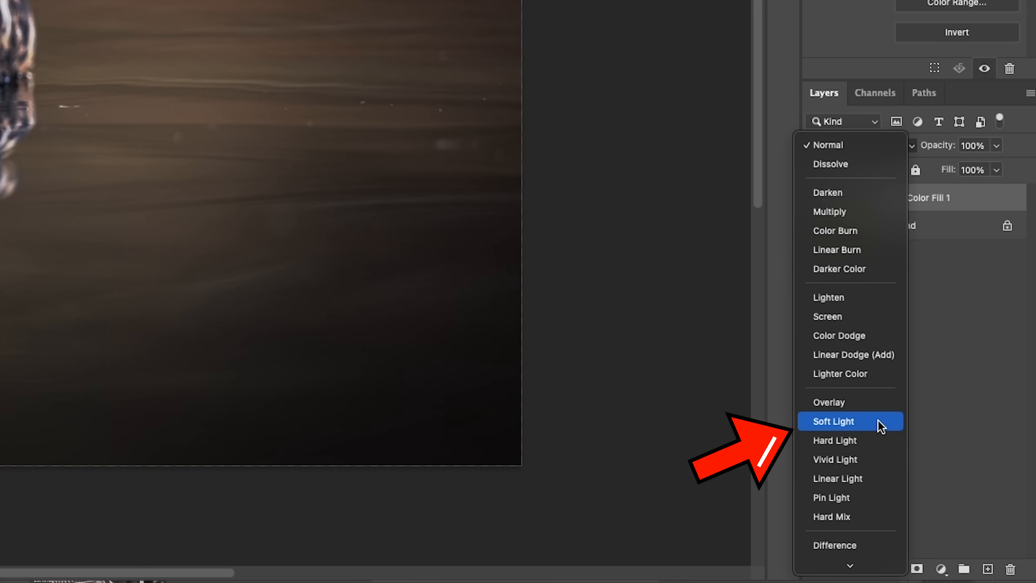
pyautogui.click(876, 422)
pyautogui.click(932, 404)
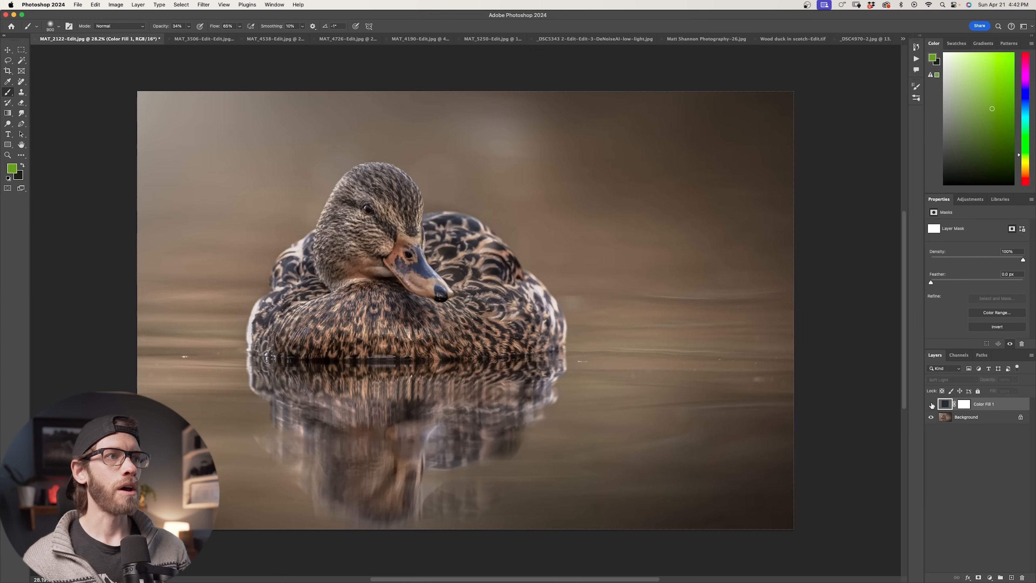
pyautogui.click(932, 405)
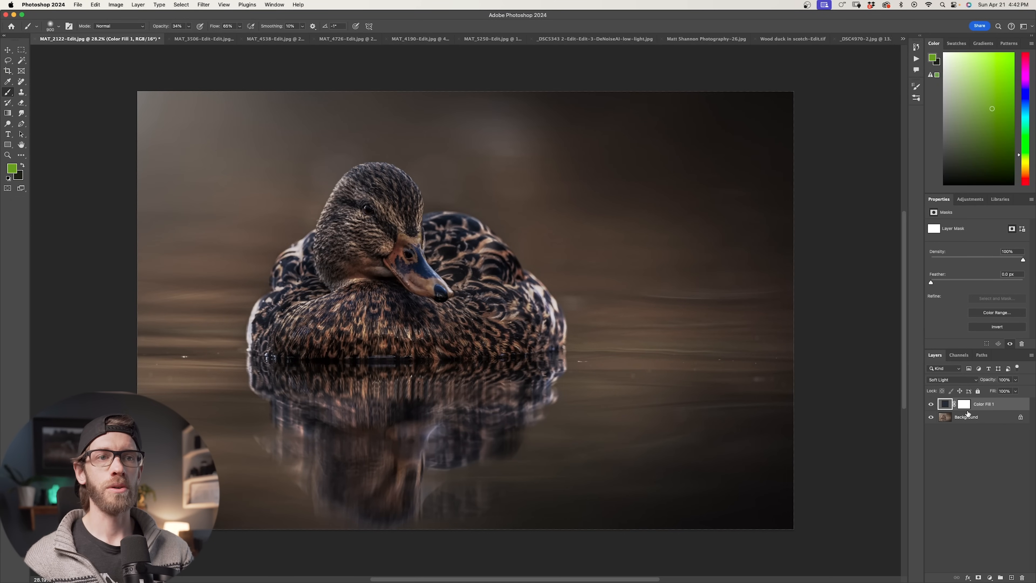
# Step: Invert the blue fill layer's mask to black and paint white over the lower water with a large soft brush
pyautogui.click(965, 404)
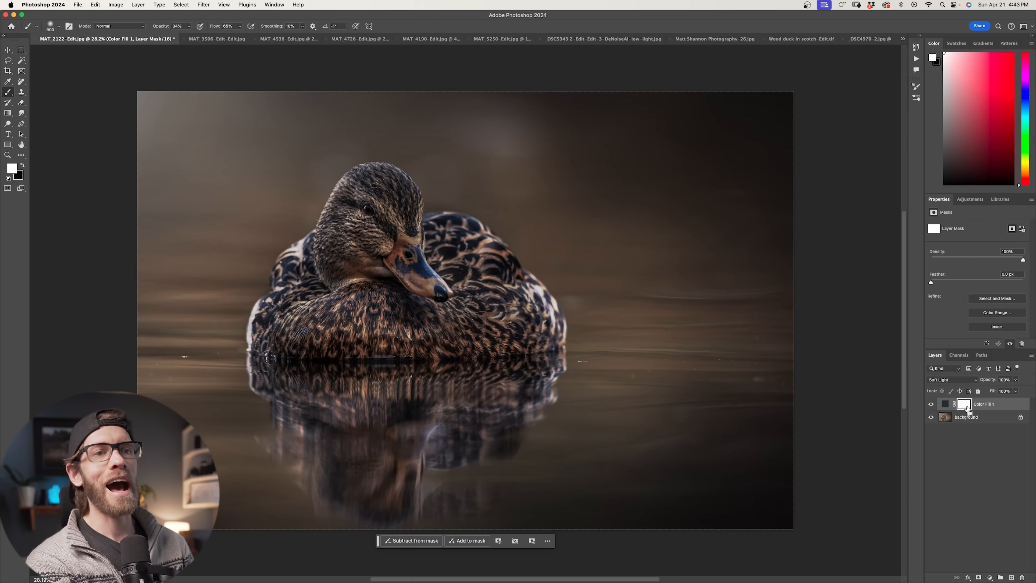
pyautogui.press('super+i')
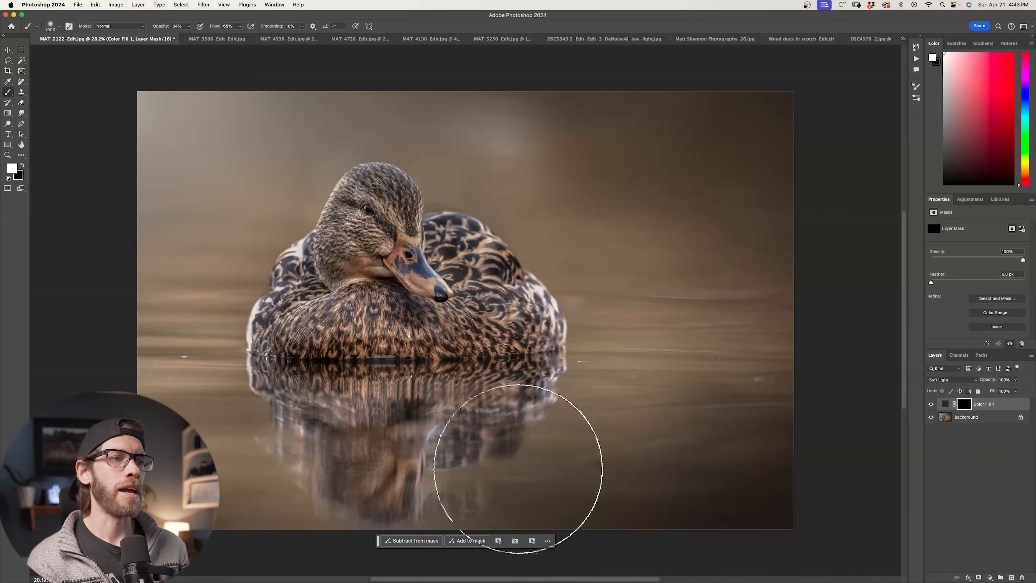
pyautogui.press('[')
pyautogui.press('[')
pyautogui.press('[')
pyautogui.press('[')
pyautogui.press('[')
pyautogui.press('[')
pyautogui.press('[')
pyautogui.press('[')
pyautogui.press('[')
pyautogui.press('[')
pyautogui.press('[')
pyautogui.press('[')
pyautogui.press('[')
pyautogui.press('[')
pyautogui.press('[')
pyautogui.press(']')
pyautogui.press(']')
pyautogui.press(']')
pyautogui.press(']')
pyautogui.press(']')
pyautogui.press(']')
pyautogui.press(']')
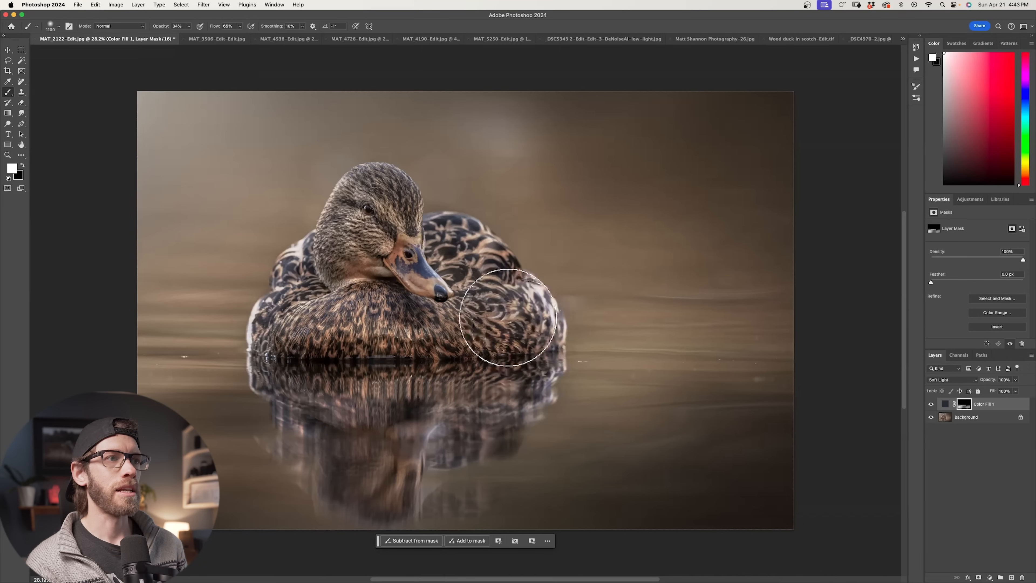
# Step: Paint white on the blue fill's mask over the duck's head and shaded details with a small brush
pyautogui.moveTo(393, 199)
pyautogui.mouseDown()
pyautogui.moveTo(406, 213)
pyautogui.moveTo(378, 180)
pyautogui.mouseUp()
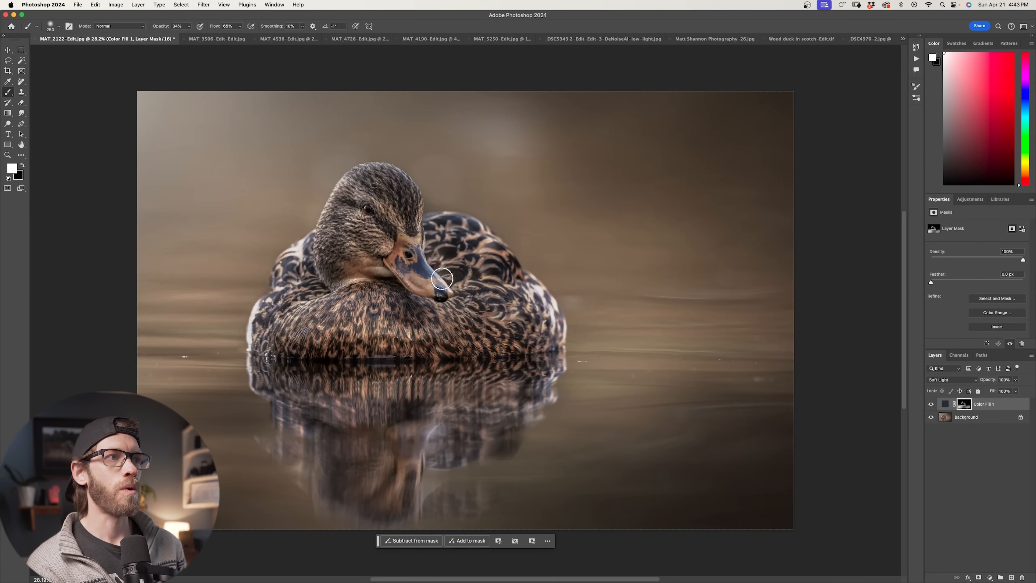
pyautogui.press(']')
pyautogui.press(']')
pyautogui.press(']')
pyautogui.press(']')
pyautogui.press(']')
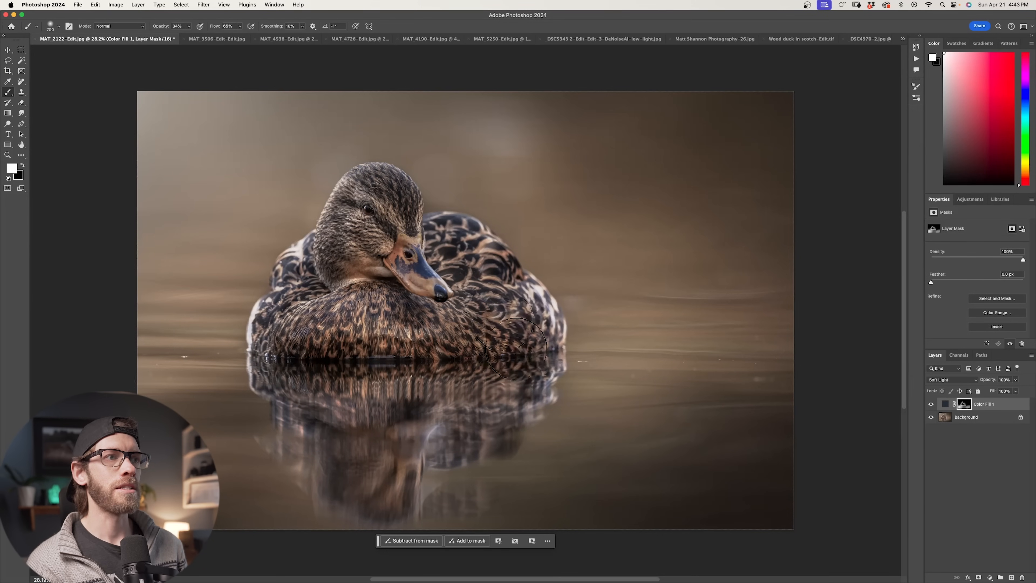
# Step: Paint white on the blue fill's mask across the background to the right of the duck using an enlarged brush
pyautogui.press(']')
pyautogui.press(']')
pyautogui.press(']')
pyautogui.press(']')
pyautogui.press(']')
pyautogui.press(']')
pyautogui.press(']')
pyautogui.press(']')
pyautogui.press(']')
pyautogui.moveTo(648, 232); pyautogui.dragTo(842, 264)
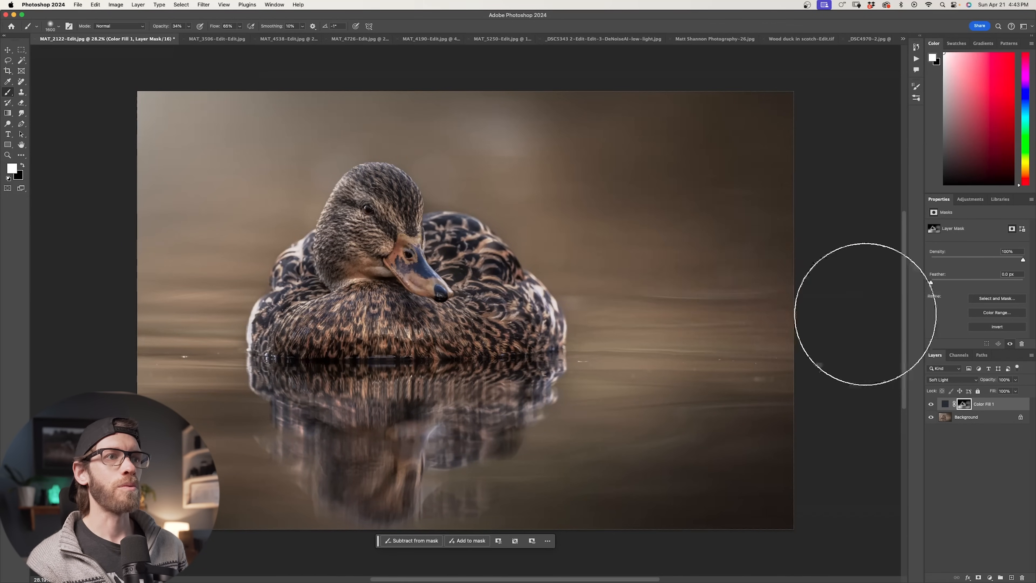
# Step: Adjust the brush size and paint white on the blue fill's mask over the water and background left of the duck
pyautogui.press('[')
pyautogui.press('[')
pyautogui.press('[')
pyautogui.press('[')
pyautogui.press('[')
pyautogui.press('[')
pyautogui.press('[')
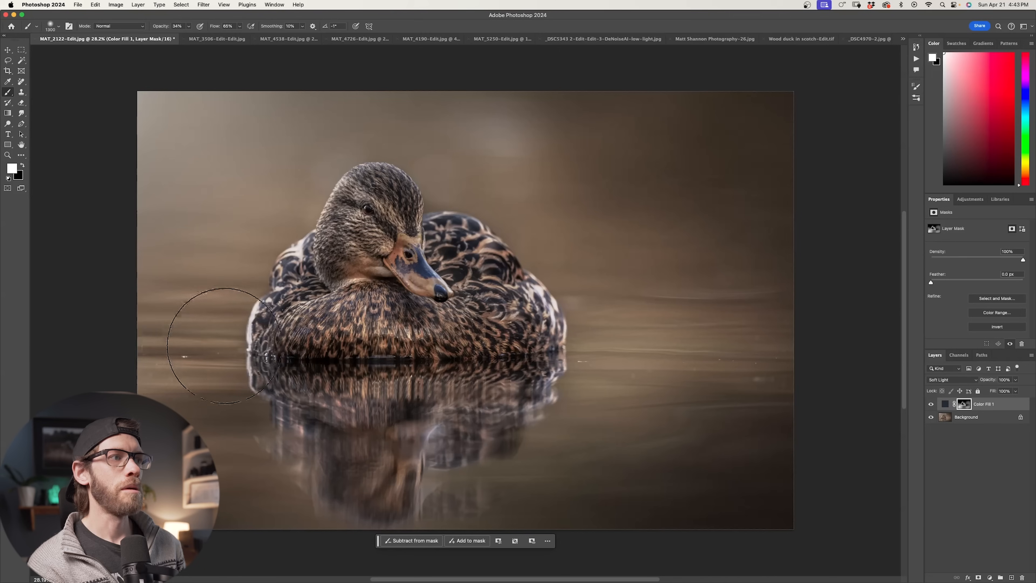
pyautogui.press(']')
pyautogui.press(']')
pyautogui.press(']')
pyautogui.press(']')
pyautogui.press(']')
pyautogui.moveTo(175, 261); pyautogui.dragTo(199, 283)
pyautogui.moveTo(276, 228); pyautogui.dragTo(93, 264)
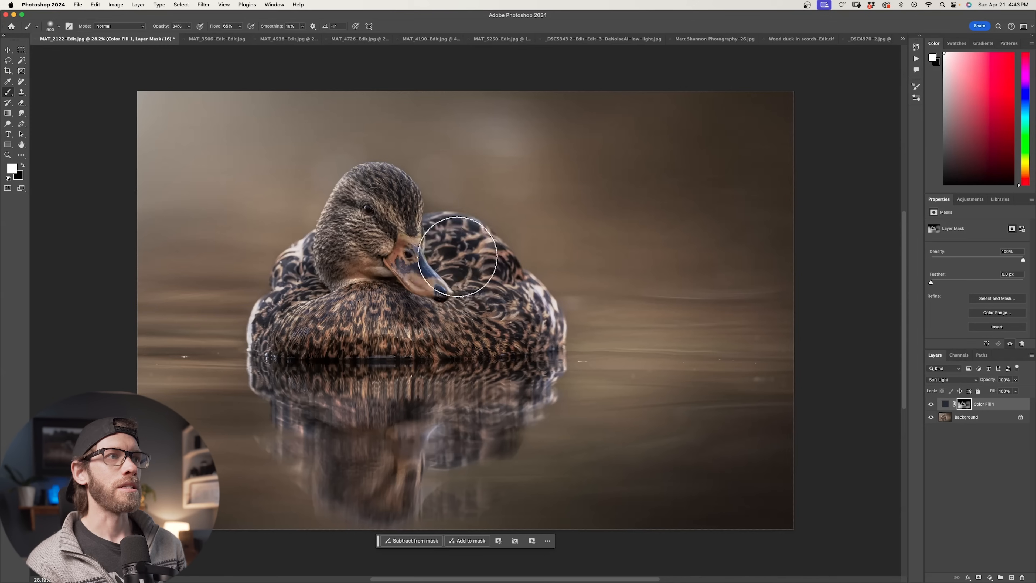
# Step: Soften the darkening around the duck on the mask with a 2000 px black brush, and return to a smaller white brush
pyautogui.press('x')
pyautogui.press(']')
pyautogui.press(']')
pyautogui.press(']')
pyautogui.press(']')
pyautogui.press(']')
pyautogui.press(']')
pyautogui.press(']')
pyautogui.press(']')
pyautogui.press(']')
pyautogui.press(']')
pyautogui.press(']')
pyautogui.press(']')
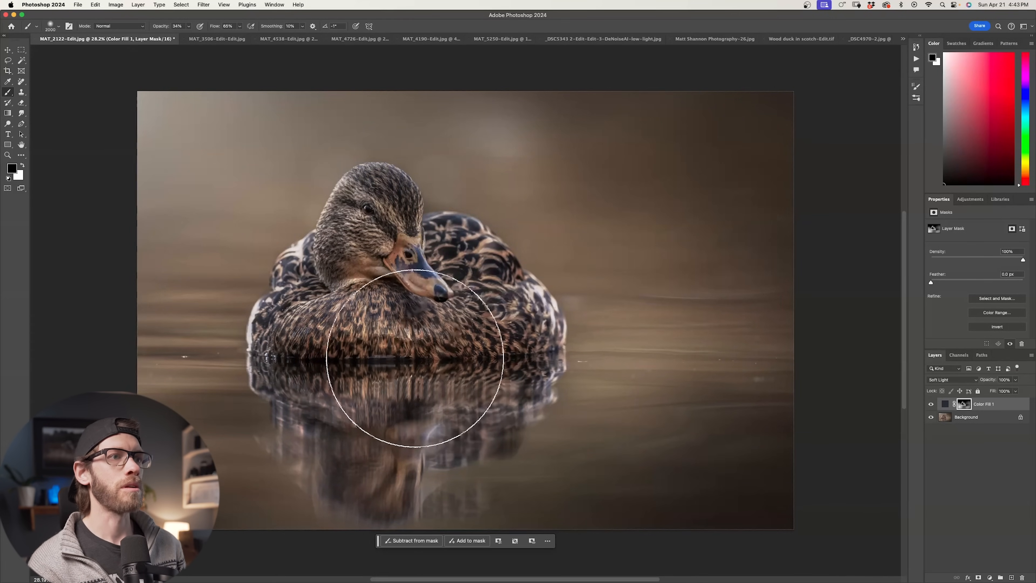
pyautogui.press('x')
pyautogui.press('[')
pyautogui.press('[')
pyautogui.press('[')
pyautogui.press('[')
pyautogui.press('[')
pyautogui.press('[')
pyautogui.press('[')
pyautogui.press('[')
pyautogui.press('[')
pyautogui.press('[')
pyautogui.press('[')
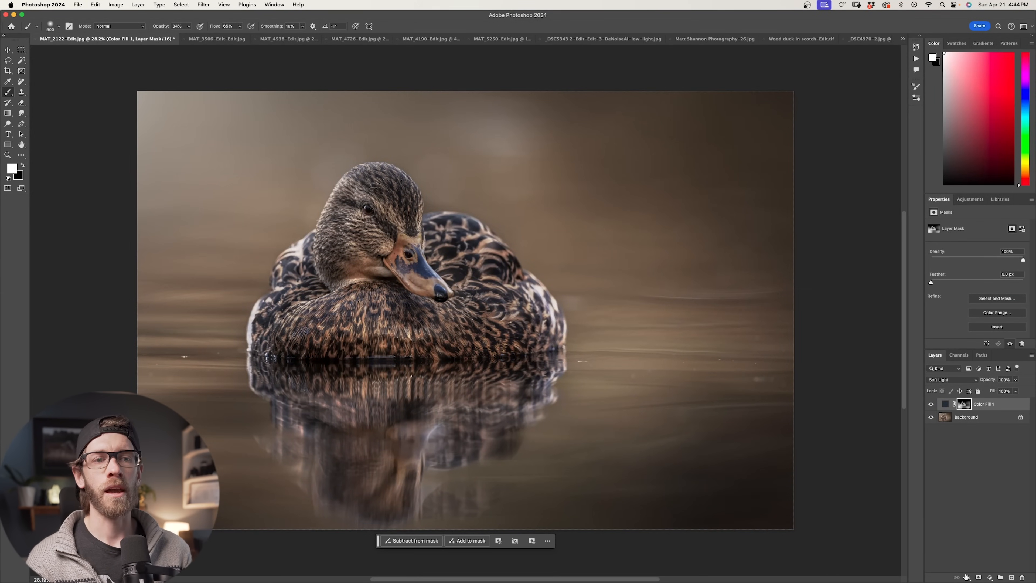
# Step: Add a second Solid Color fill layer above the blue one in a muted golden brown, #625a34
pyautogui.click(990, 578)
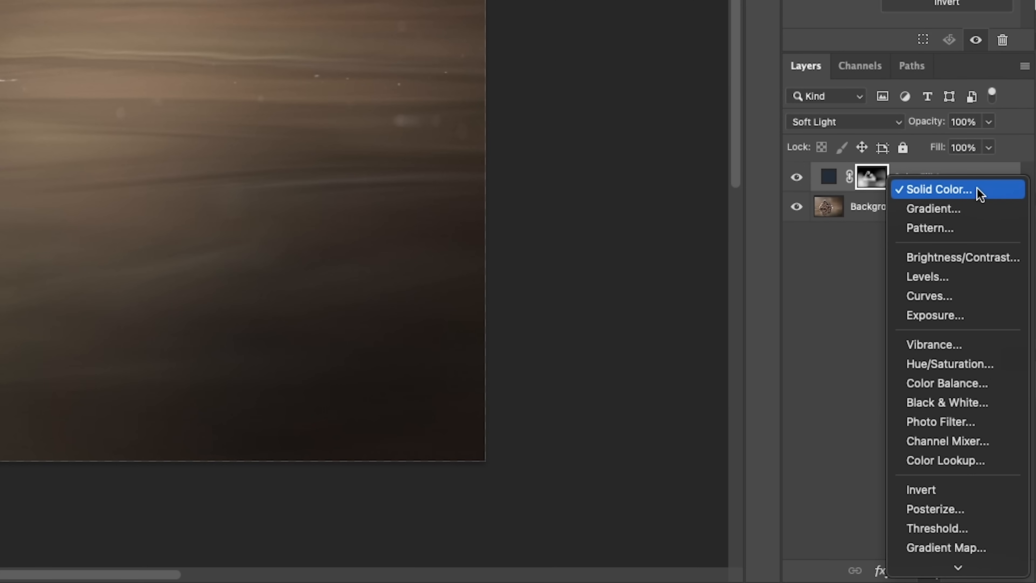
pyautogui.click(979, 190)
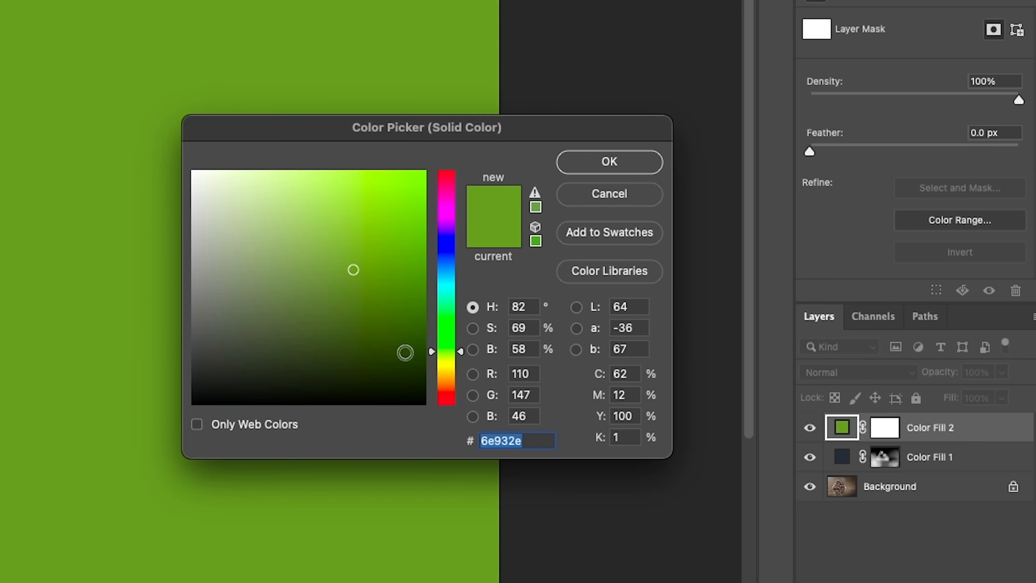
pyautogui.click(440, 122)
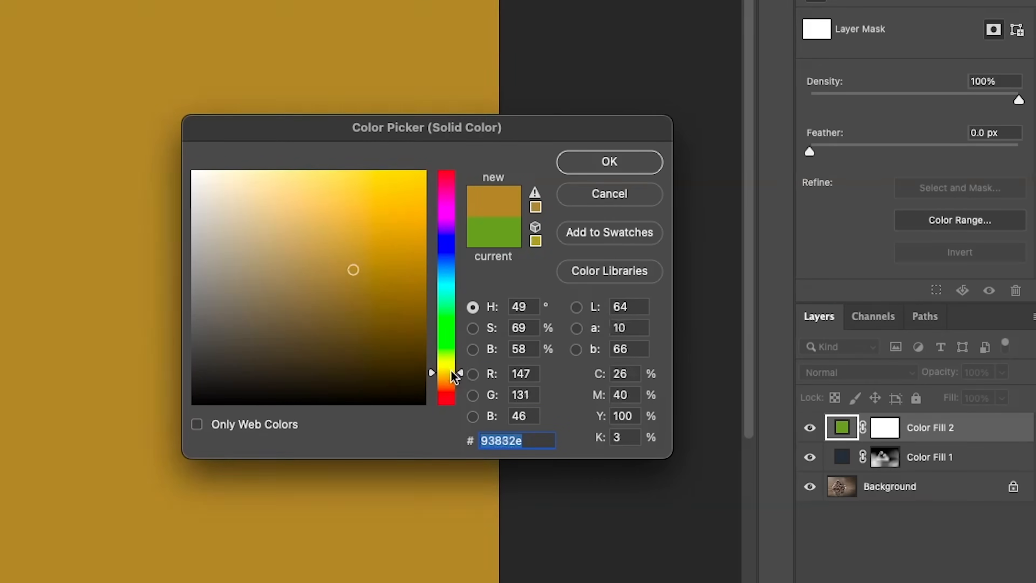
pyautogui.moveTo(357, 274); pyautogui.dragTo(301, 314)
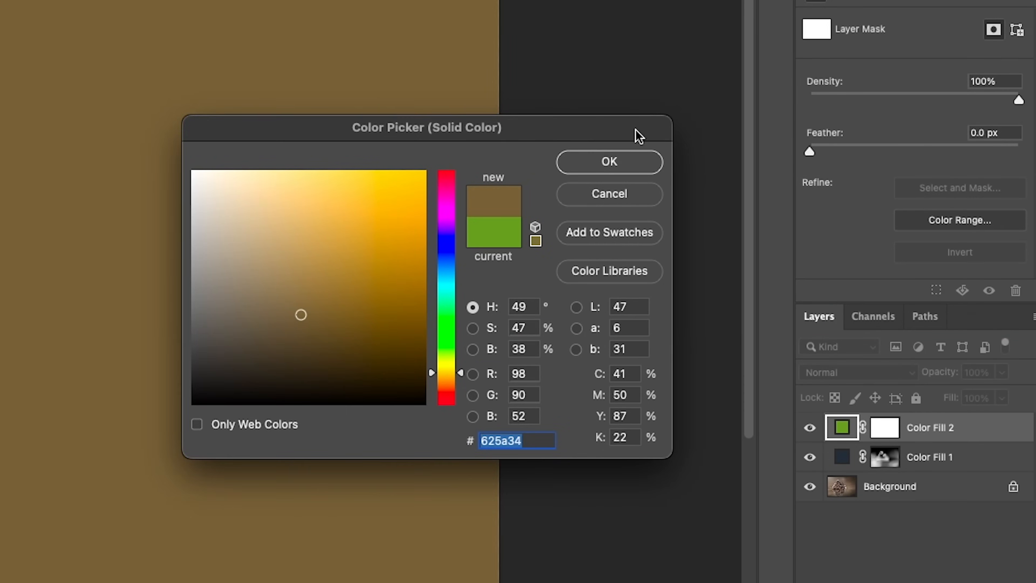
pyautogui.click(627, 162)
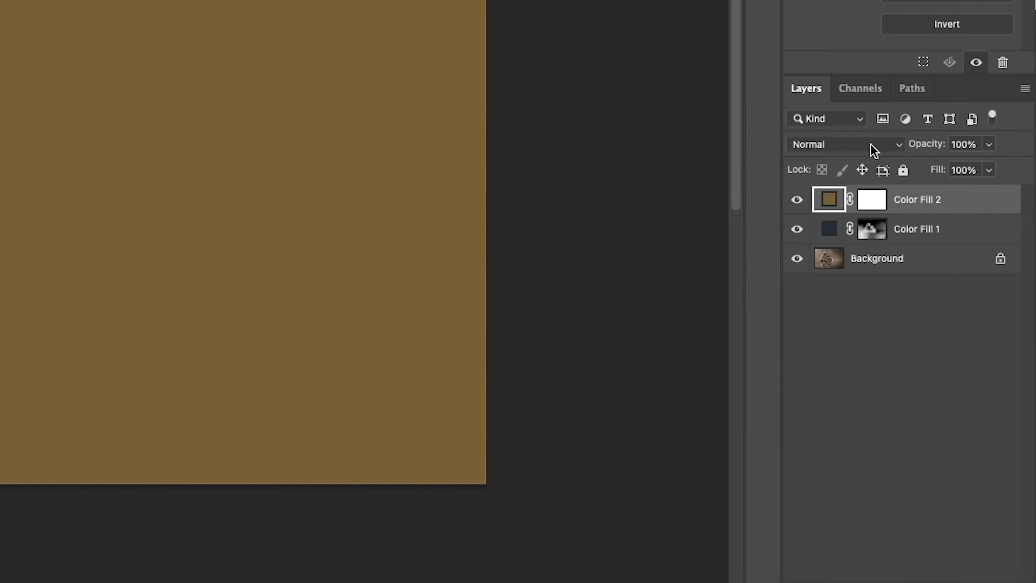
# Step: Set the golden-brown fill layer's blend mode to Color Dodge and compare the photo with the layer hidden and shown
pyautogui.click(881, 372)
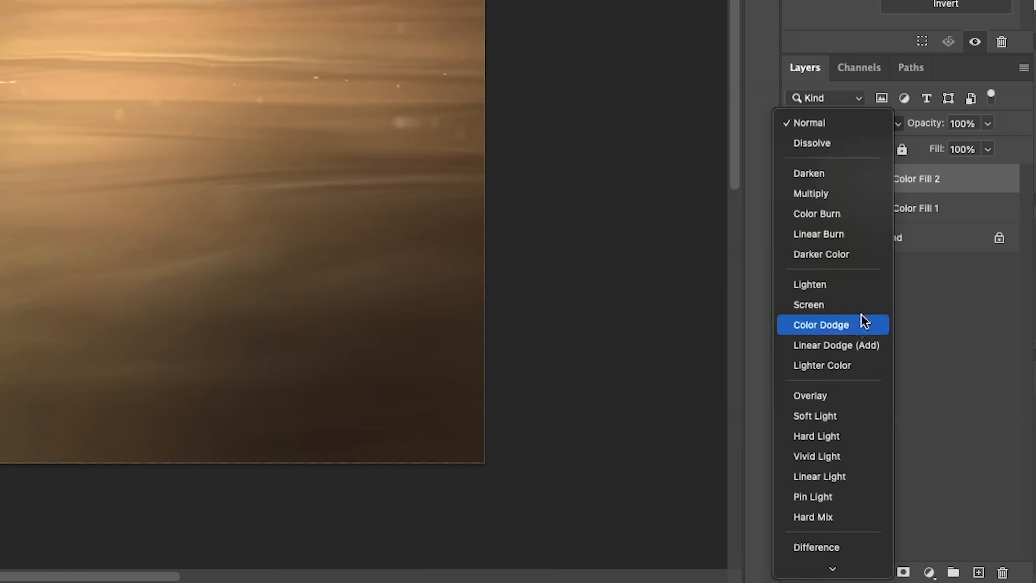
pyautogui.click(862, 323)
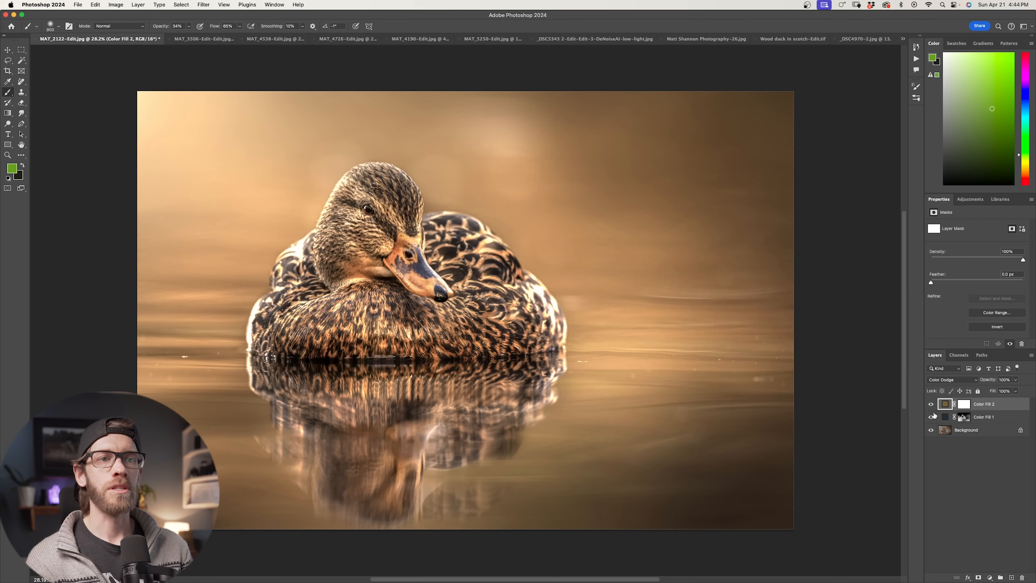
pyautogui.click(932, 404)
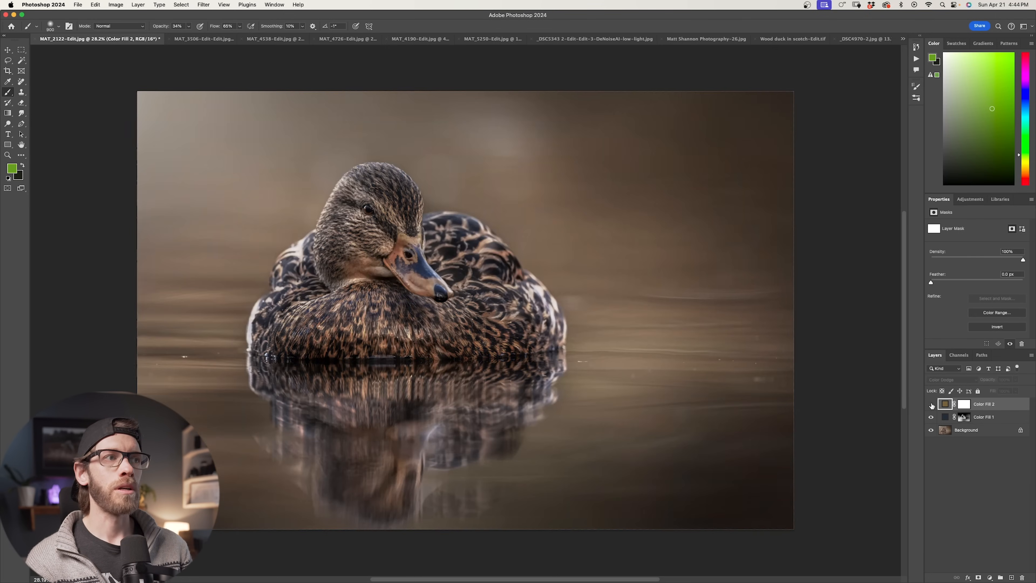
pyautogui.click(932, 404)
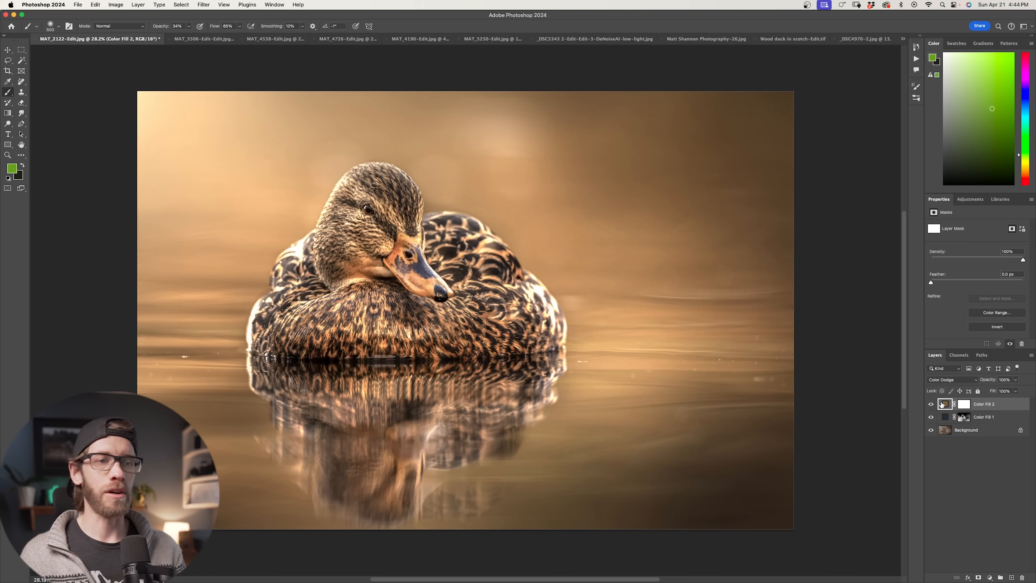
# Step: Invert the golden-brown fill's mask to black and paint white diagonally from the photo's upper-left corner with a very large brush
pyautogui.click(964, 404)
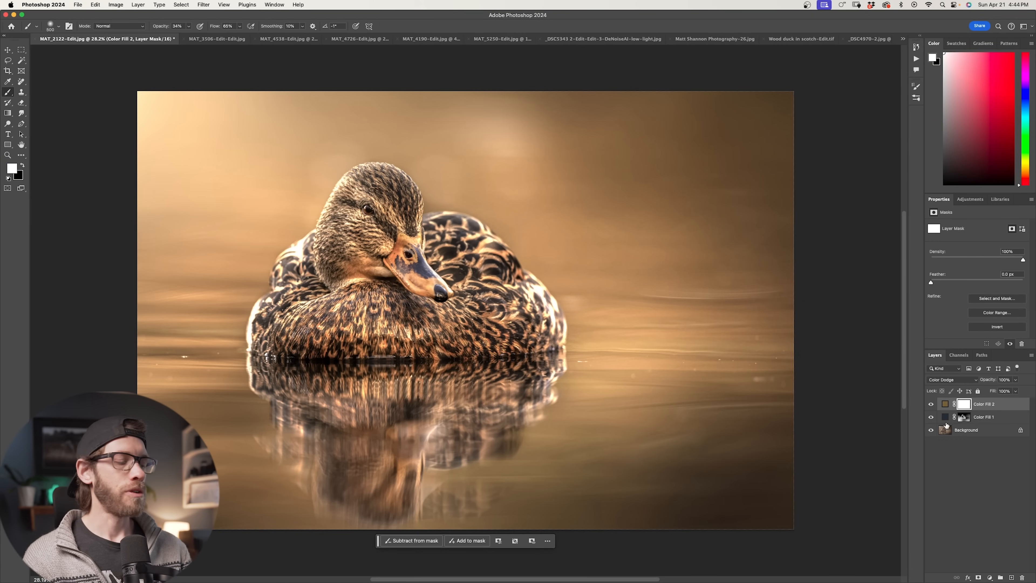
pyautogui.press('super+i')
pyautogui.press(']')
pyautogui.press(']')
pyautogui.press(']')
pyautogui.press(']')
pyautogui.press(']')
pyautogui.press(']')
pyautogui.press(']')
pyautogui.press(']')
pyautogui.press(']')
pyautogui.press(']')
pyautogui.press(']')
pyautogui.press(']')
pyautogui.press(']')
pyautogui.press(']')
pyautogui.press(']')
pyautogui.press(']')
pyautogui.press(']')
pyautogui.press(']')
pyautogui.press(']')
pyautogui.press(']')
pyautogui.moveTo(183, 167)
pyautogui.mouseDown()
pyautogui.moveTo(192, 156)
pyautogui.moveTo(174, 251)
pyautogui.moveTo(184, 359)
pyautogui.moveTo(277, 475)
pyautogui.moveTo(491, 451)
pyautogui.moveTo(723, 155)
pyautogui.moveTo(694, 197)
pyautogui.moveTo(740, 474)
pyautogui.moveTo(704, 451)
pyautogui.moveTo(796, 324)
pyautogui.moveTo(726, 492)
pyautogui.moveTo(706, 461)
pyautogui.moveTo(700, 474)
pyautogui.mouseUp()
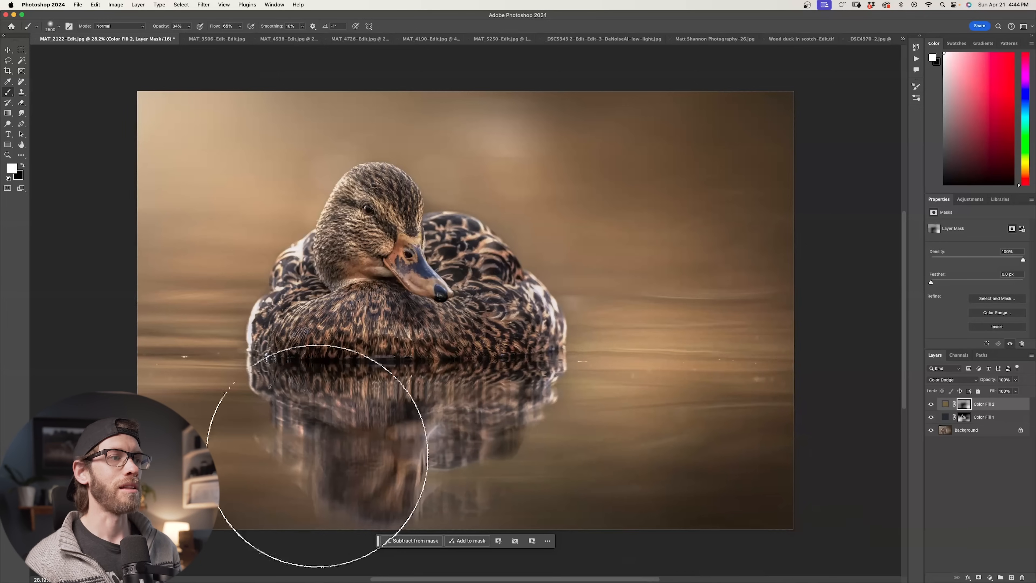
# Step: Build up the warm glow along the photo's upper-left background by painting white on the golden-brown fill's mask, and reduce the brush size
pyautogui.moveTo(159, 143)
pyautogui.mouseDown()
pyautogui.moveTo(239, 118)
pyautogui.moveTo(401, 110)
pyautogui.moveTo(482, 119)
pyautogui.mouseUp()
pyautogui.press('[')
pyautogui.press('[')
pyautogui.press('[')
pyautogui.press('[')
pyautogui.press('[')
pyautogui.press('[')
pyautogui.press('[')
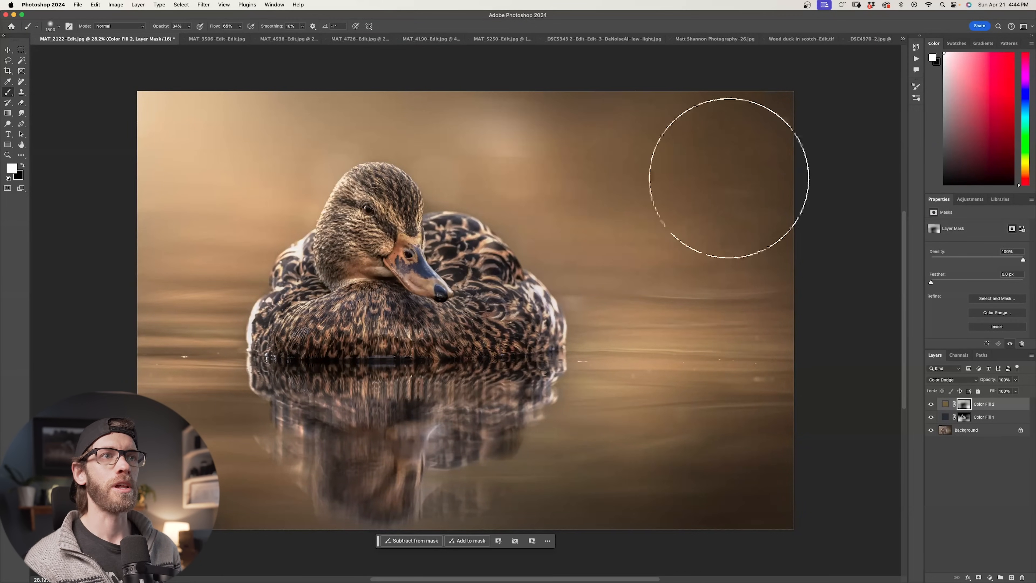
# Step: Paint warm highlights onto the duck's head and body on the golden-brown fill's mask with a smaller brush, then enlarge the brush
pyautogui.press('[')
pyautogui.press('[')
pyautogui.press('[')
pyautogui.press('[')
pyautogui.press('[')
pyautogui.press('[')
pyautogui.press('[')
pyautogui.press('[')
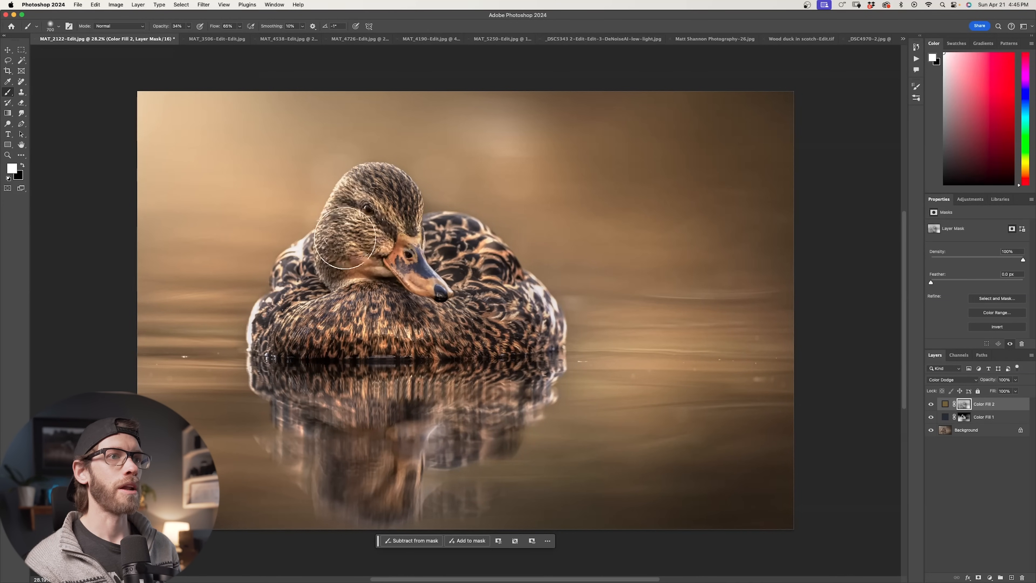
pyautogui.press(']')
pyautogui.press(']')
pyautogui.press(']')
pyautogui.press(']')
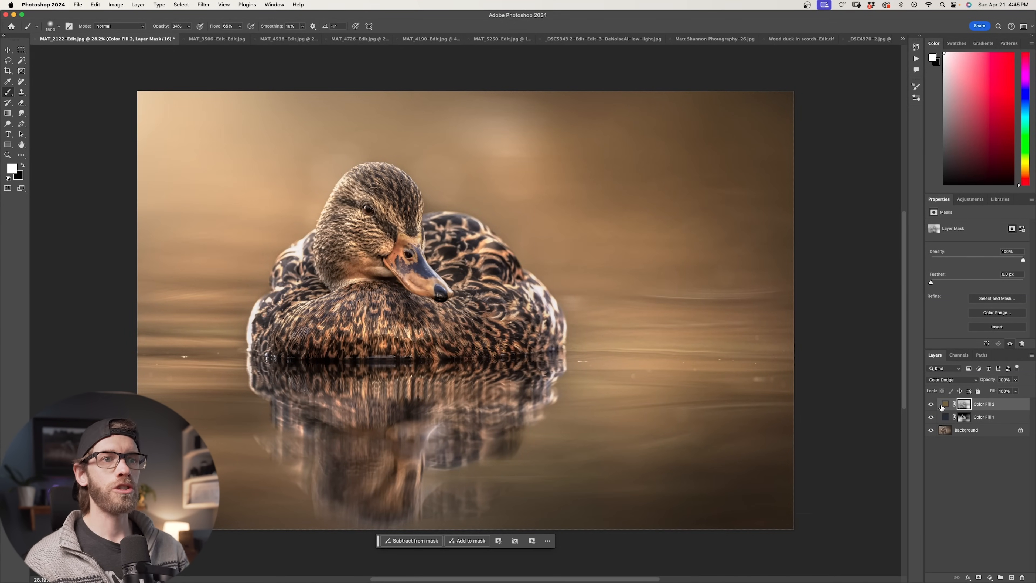
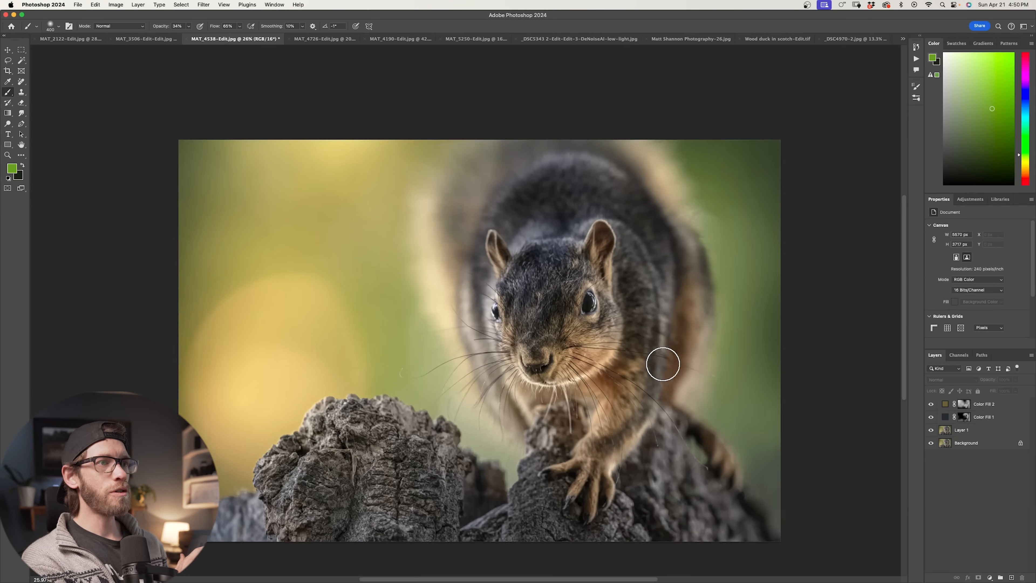
pyautogui.scroll(2, 663, 363)
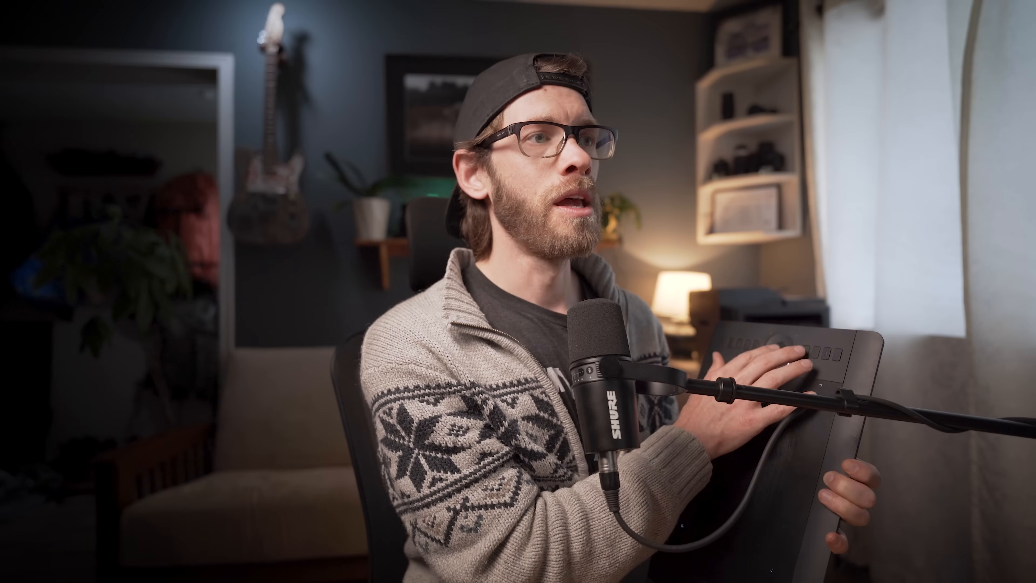
pyautogui.press(']')
pyautogui.press(']')
pyautogui.press(']')
pyautogui.press(']')
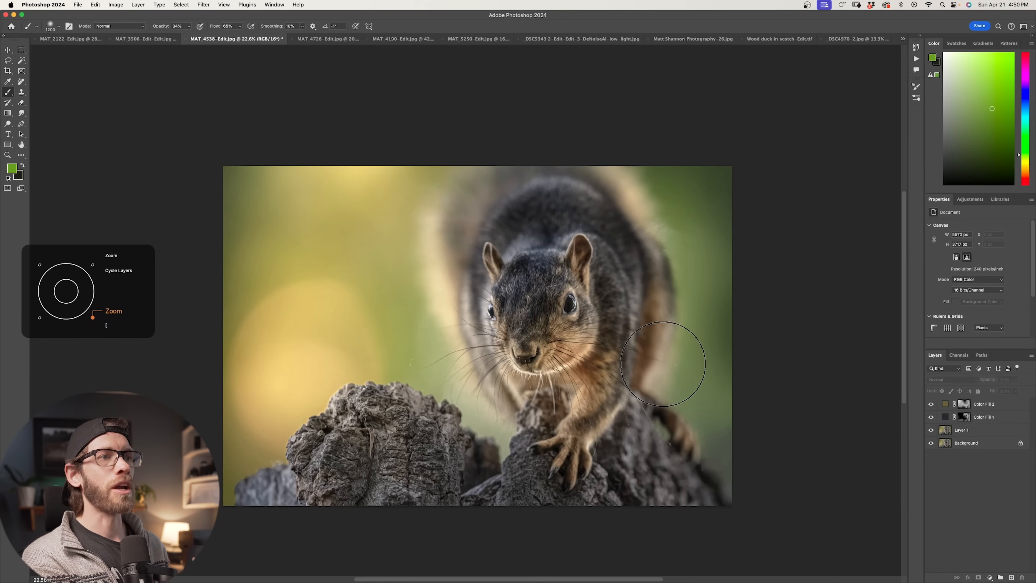
pyautogui.scroll(-4, 663, 364)
pyautogui.scroll(8, 663, 364)
pyautogui.scroll(-3, 664, 364)
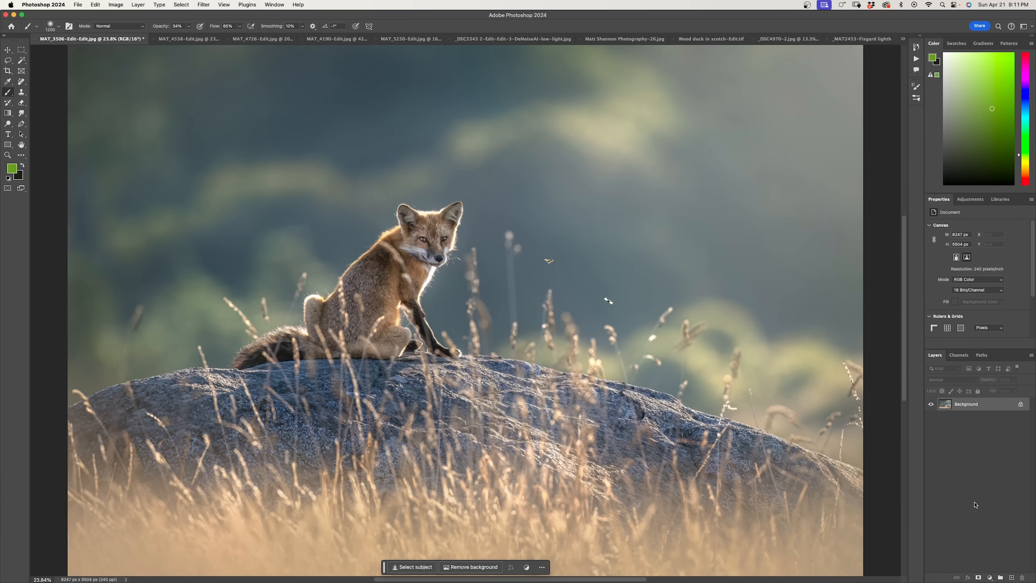
# Step: Add a dark blue Solid Color fill layer above the fox photo and set its blend mode to Soft Light
pyautogui.click(990, 577)
pyautogui.click(987, 433)
pyautogui.click(771, 332)
pyautogui.moveTo(690, 360); pyautogui.dragTo(683, 373)
pyautogui.click(831, 289)
pyautogui.click(949, 380)
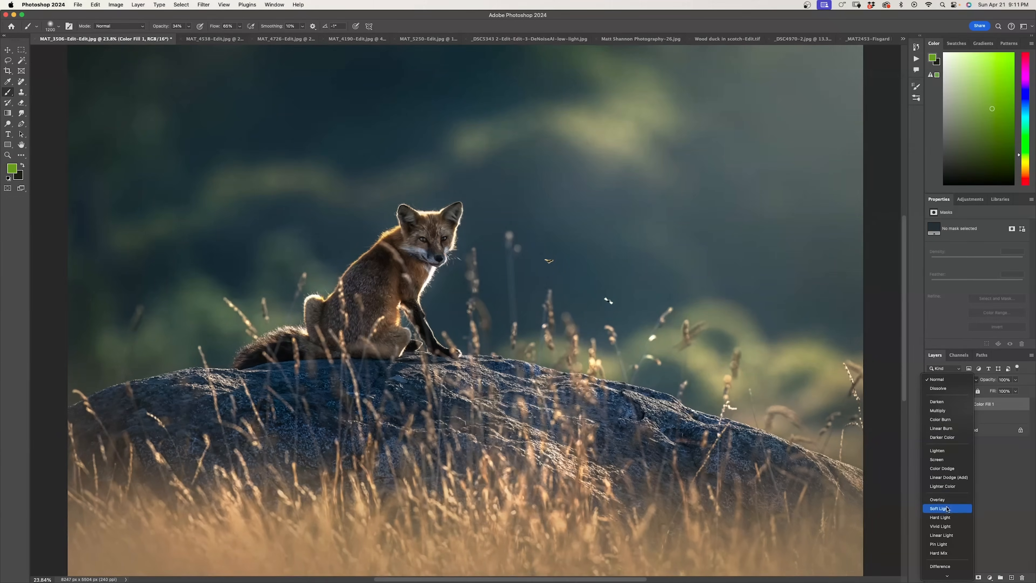
pyautogui.click(947, 509)
# Step: Invert the dark blue fill's mask to black and paint white over the upper-left background and lower-right grass with a very large brush
pyautogui.click(965, 404)
pyautogui.press('super+i')
pyautogui.scroll(-2, 468, 311)
pyautogui.press(']')
pyautogui.press(']')
pyautogui.press(']')
pyautogui.press(']')
pyautogui.press(']')
pyautogui.press(']')
pyautogui.press(']')
pyautogui.press(']')
pyautogui.press(']')
pyautogui.press(']')
pyautogui.press(']')
pyautogui.press(']')
pyautogui.press(']')
pyautogui.press(']')
pyautogui.moveTo(180, 242); pyautogui.dragTo(362, 111)
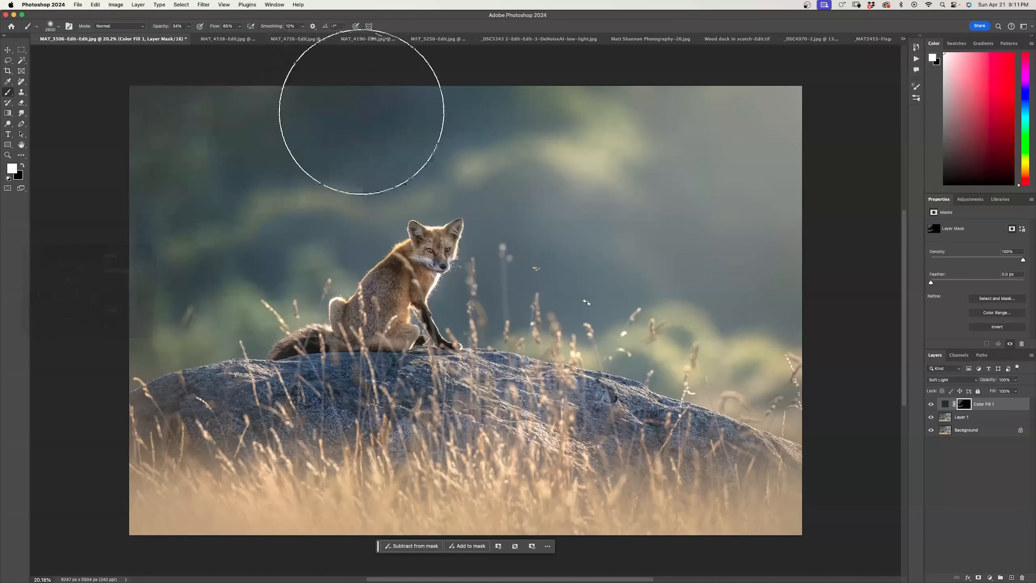
pyautogui.moveTo(757, 497); pyautogui.dragTo(624, 470)
# Step: Paint shadows onto the fox's body on the dark blue fill's mask with a progressively smaller brush
pyautogui.press('[')
pyautogui.press('[')
pyautogui.press('[')
pyautogui.press('[')
pyautogui.press('[')
pyautogui.press('[')
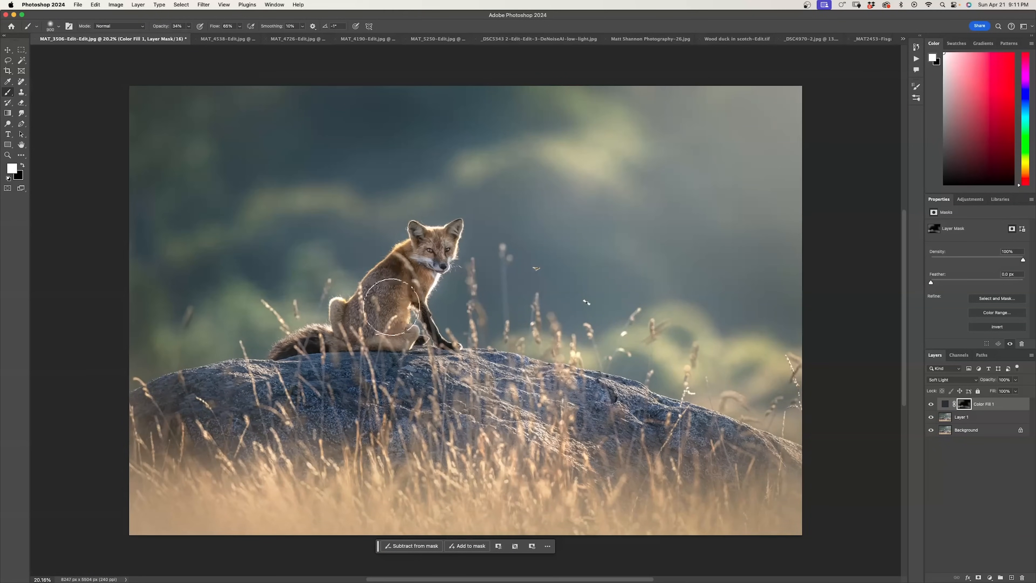
pyautogui.scroll(5, 391, 307)
pyautogui.press('[')
pyautogui.press('[')
pyautogui.press('[')
pyautogui.press('[')
pyautogui.press('[')
pyautogui.press('[')
pyautogui.press('[')
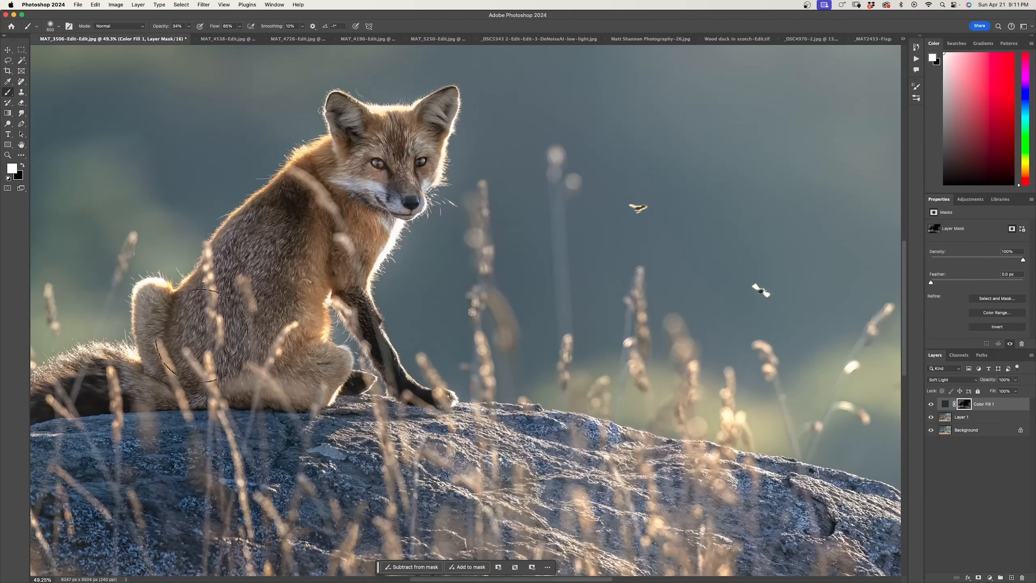
# Step: Enlarge the brush and deepen the shadows across the dark background above the fox on the dark blue fill's mask
pyautogui.scroll(-5, 242, 294)
pyautogui.press(']')
pyautogui.press(']')
pyautogui.press(']')
pyautogui.press(']')
pyautogui.press(']')
pyautogui.press(']')
pyautogui.press(']')
pyautogui.press(']')
pyautogui.press(']')
pyautogui.press(']')
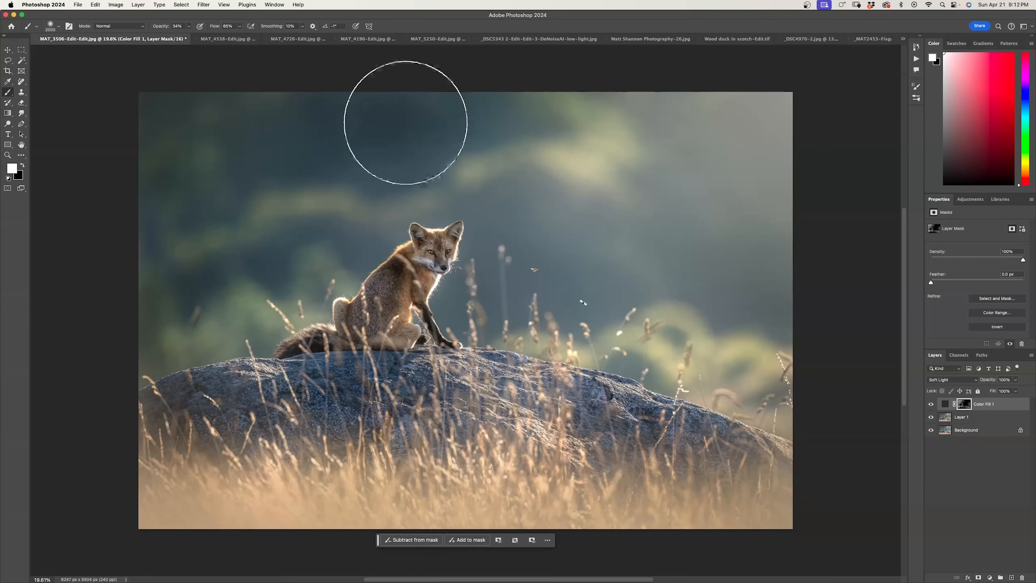
# Step: Add a golden-brown Solid Color fill layer above the dark blue fill and set its blend mode to Color Dodge
pyautogui.click(990, 578)
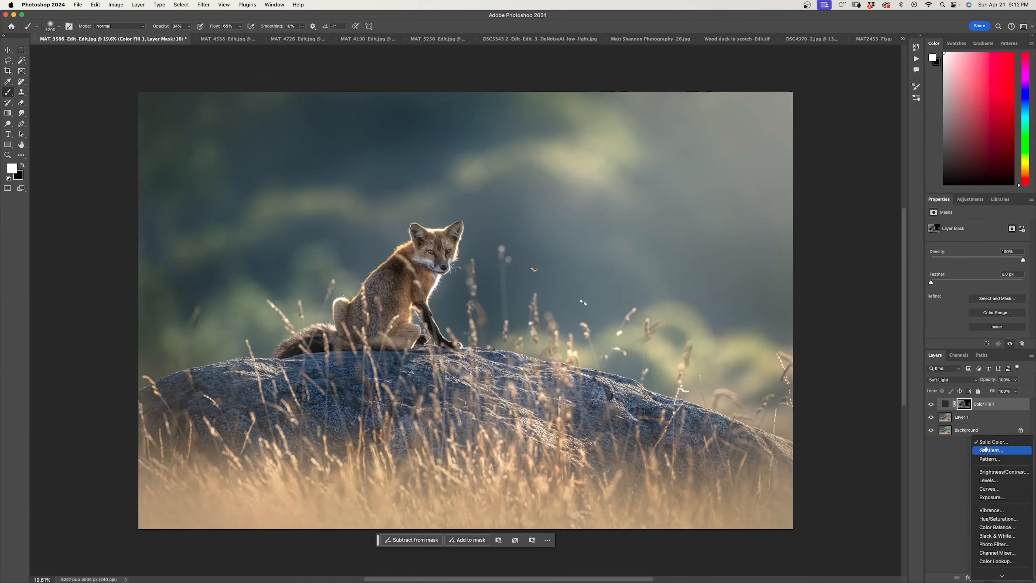
pyautogui.click(979, 447)
pyautogui.click(842, 287)
pyautogui.click(953, 380)
pyautogui.click(948, 468)
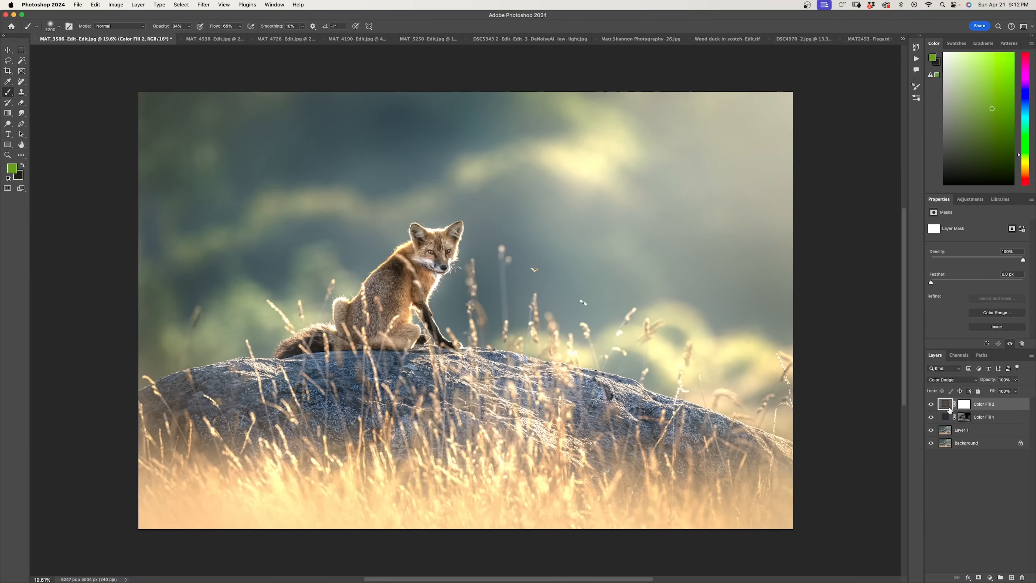
# Step: Invert the golden-brown fill's mask to black and paint a white glow over the fox photo's upper-right background
pyautogui.click(964, 404)
pyautogui.press('super+i')
pyautogui.moveTo(711, 163); pyautogui.dragTo(596, 177)
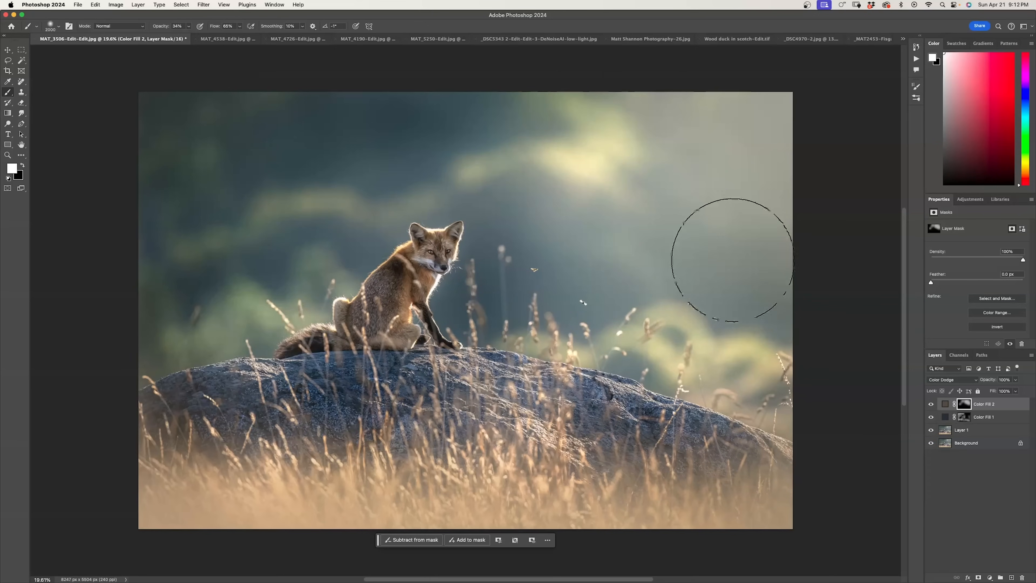
# Step: Change the golden-brown fill layer's colour to a slightly brighter warm tone
pyautogui.doubleClick(945, 404)
pyautogui.moveTo(683, 364); pyautogui.dragTo(685, 353)
pyautogui.click(843, 287)
# Step: Tone down the bright background patch with black on the golden-brown fill's mask, and paint white across the foreground grass
pyautogui.click(964, 404)
pyautogui.press('x')
pyautogui.moveTo(603, 174); pyautogui.dragTo(581, 151)
pyautogui.press('x')
pyautogui.moveTo(738, 486); pyautogui.dragTo(286, 494)
# Step: Paint warm highlights onto the fox's face and fur on the golden-brown fill's mask with a much smaller brush, and enlarge the brush again
pyautogui.press('[')
pyautogui.press('[')
pyautogui.press('[')
pyautogui.press('[')
pyautogui.press('[')
pyautogui.press('[')
pyautogui.press('[')
pyautogui.press('[')
pyautogui.press('[')
pyautogui.press('[')
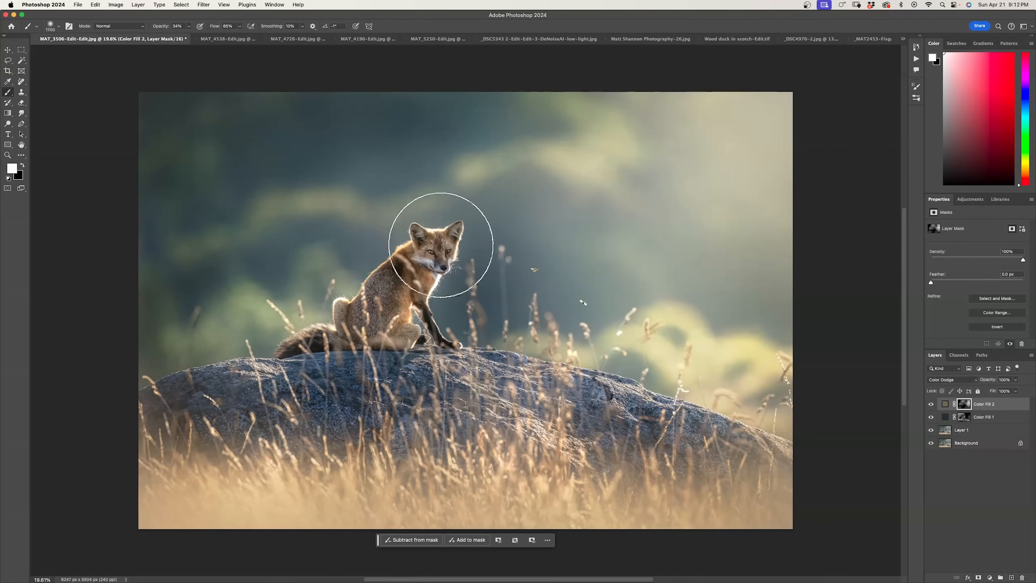
pyautogui.press('[')
pyautogui.press('[')
pyautogui.press('[')
pyautogui.press('[')
pyautogui.scroll(7, 436, 244)
pyautogui.press('[')
pyautogui.press('[')
pyautogui.press('[')
pyautogui.press('[')
pyautogui.press('[')
pyautogui.press('[')
pyautogui.press('[')
pyautogui.press('[')
pyautogui.press('[')
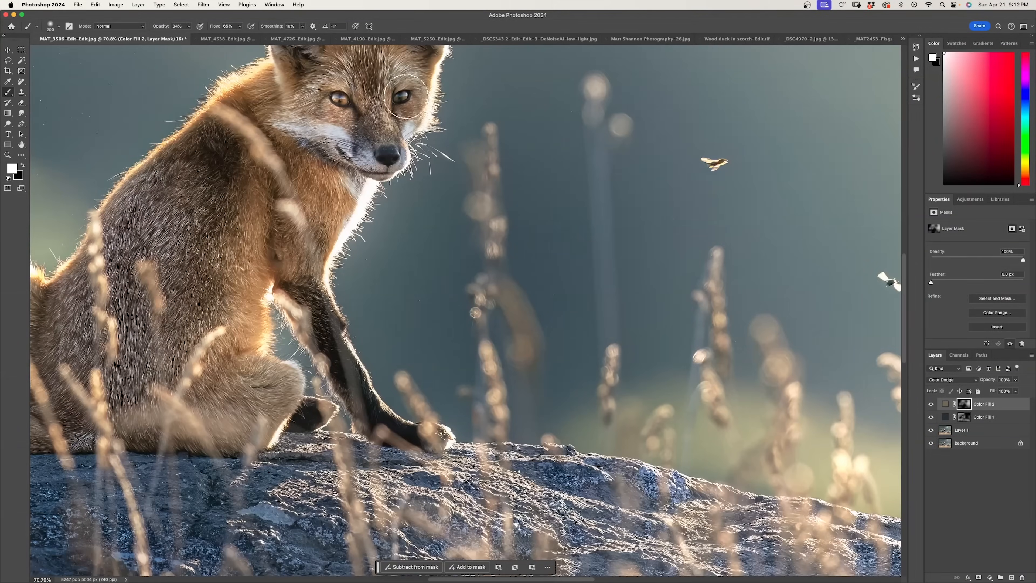
pyautogui.scroll(-7, 182, 272)
pyautogui.press(']')
pyautogui.press(']')
pyautogui.press(']')
pyautogui.press(']')
pyautogui.press(']')
pyautogui.press(']')
pyautogui.press(']')
pyautogui.press(']')
pyautogui.press(']')
pyautogui.press(']')
pyautogui.press(']')
pyautogui.press(']')
pyautogui.press(']')
pyautogui.press(']')
pyautogui.press(']')
pyautogui.press(']')
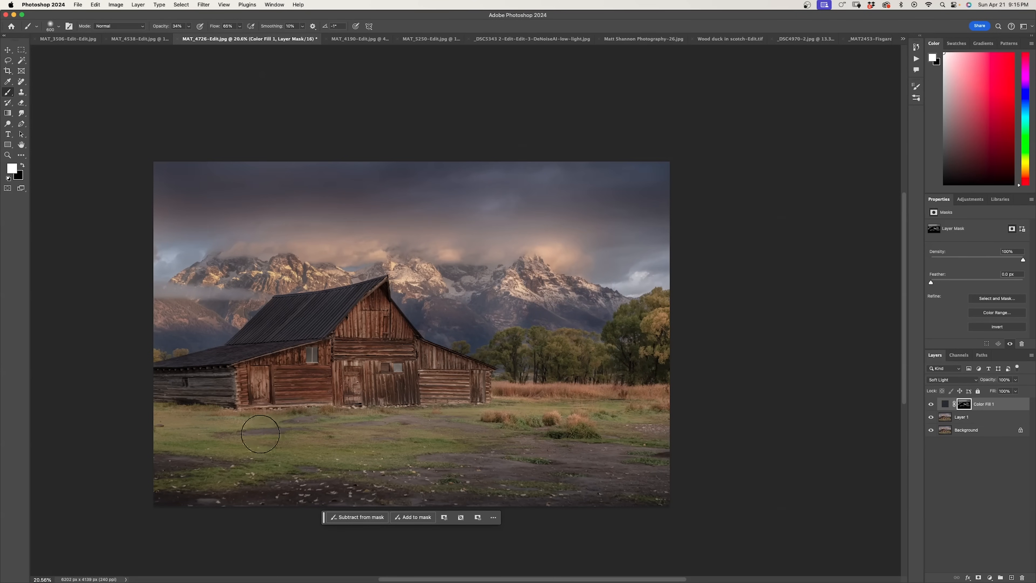
# Step: Paint shadows across the clouds and mountains on the barn photo's dark fill mask with a slightly larger brush
pyautogui.press(']')
pyautogui.press(']')
pyautogui.moveTo(551, 217)
pyautogui.mouseDown()
pyautogui.moveTo(719, 224)
pyautogui.moveTo(504, 272)
pyautogui.mouseUp()
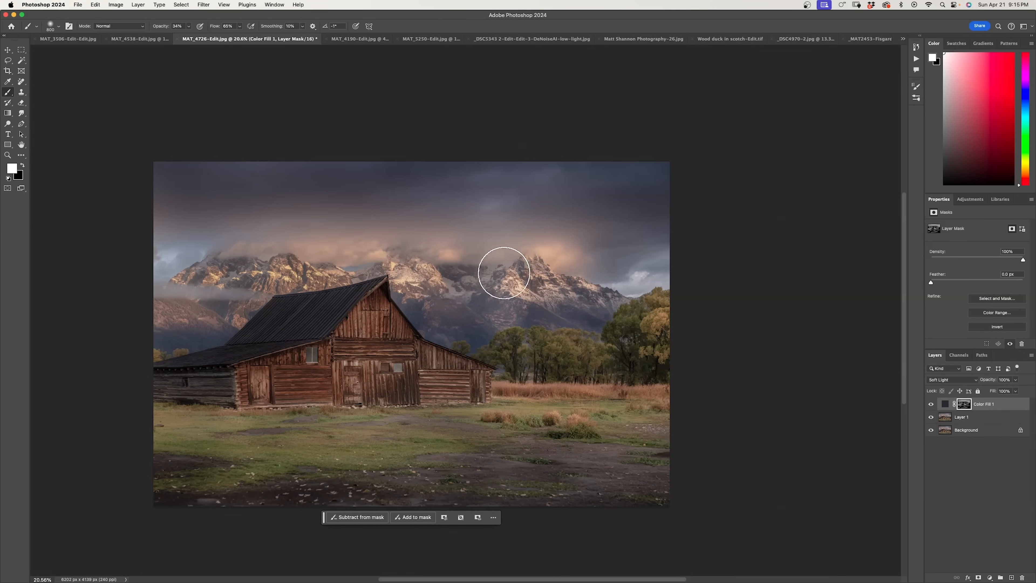
# Step: Add a muted golden-brown Solid Color fill layer to the barn photo and set its blend mode to Color Dodge
pyautogui.click(991, 578)
pyautogui.click(994, 439)
pyautogui.click(696, 349)
pyautogui.click(770, 382)
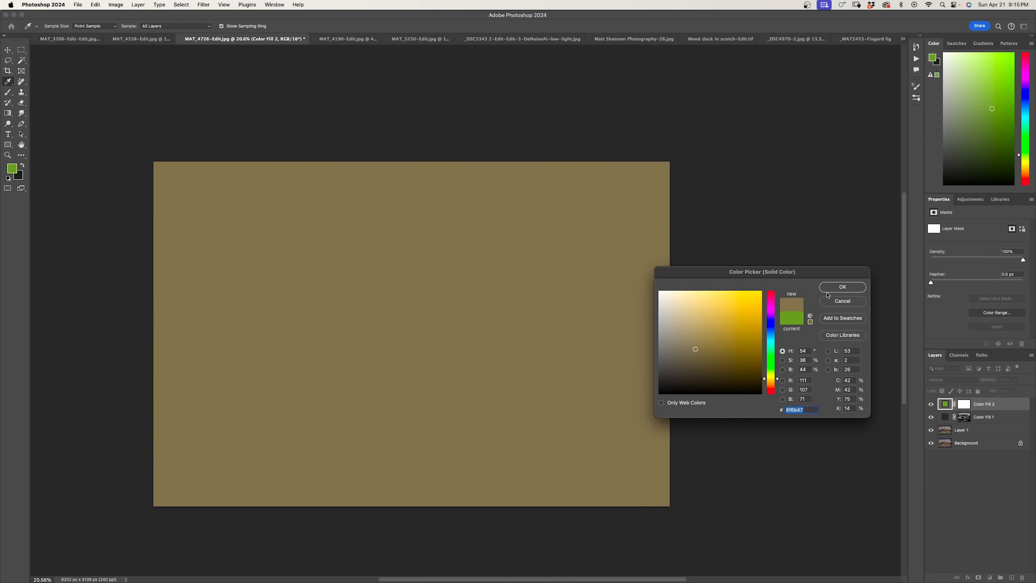
pyautogui.click(842, 287)
pyautogui.click(952, 379)
pyautogui.click(953, 469)
# Step: Invert the golden-brown fill's mask to black and paint a white glow along the clouds above the mountains with a larger brush
pyautogui.press('super+i')
pyautogui.press(']')
pyautogui.press(']')
pyautogui.press(']')
pyautogui.press(']')
pyautogui.press(']')
pyautogui.press(']')
pyautogui.press(']')
pyautogui.moveTo(538, 242)
pyautogui.mouseDown()
pyautogui.moveTo(340, 239)
pyautogui.moveTo(201, 294)
pyautogui.mouseUp()
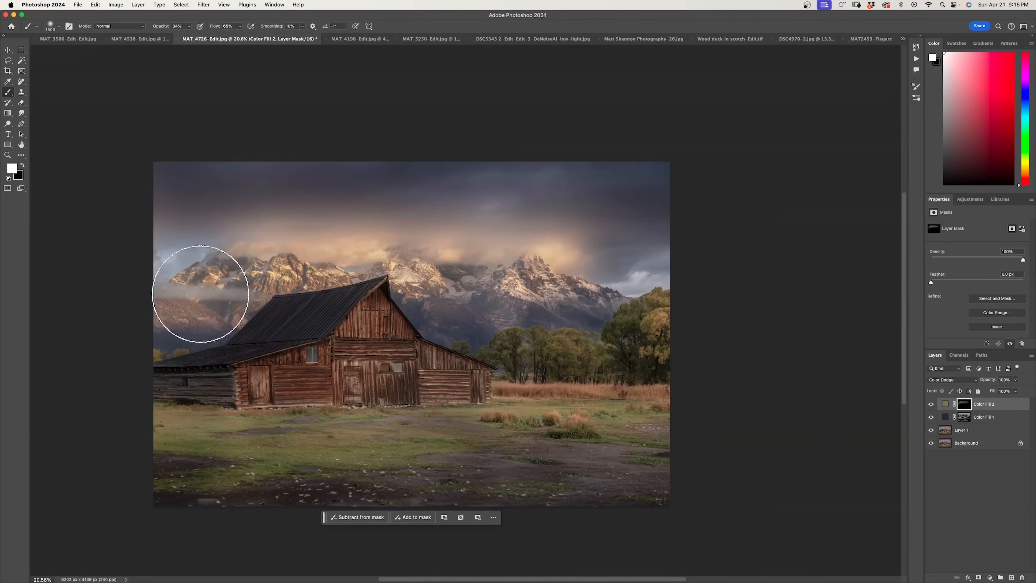
# Step: Extend the warm glow across the mountains on the golden-brown fill's mask, and switch the brush to black
pyautogui.moveTo(582, 295)
pyautogui.mouseDown()
pyautogui.moveTo(651, 356)
pyautogui.moveTo(539, 426)
pyautogui.moveTo(294, 375)
pyautogui.moveTo(375, 371)
pyautogui.moveTo(191, 339)
pyautogui.moveTo(164, 255)
pyautogui.mouseUp()
pyautogui.press(']')
pyautogui.press('x')
pyautogui.press(']')
pyautogui.press(']')
pyautogui.press(']')
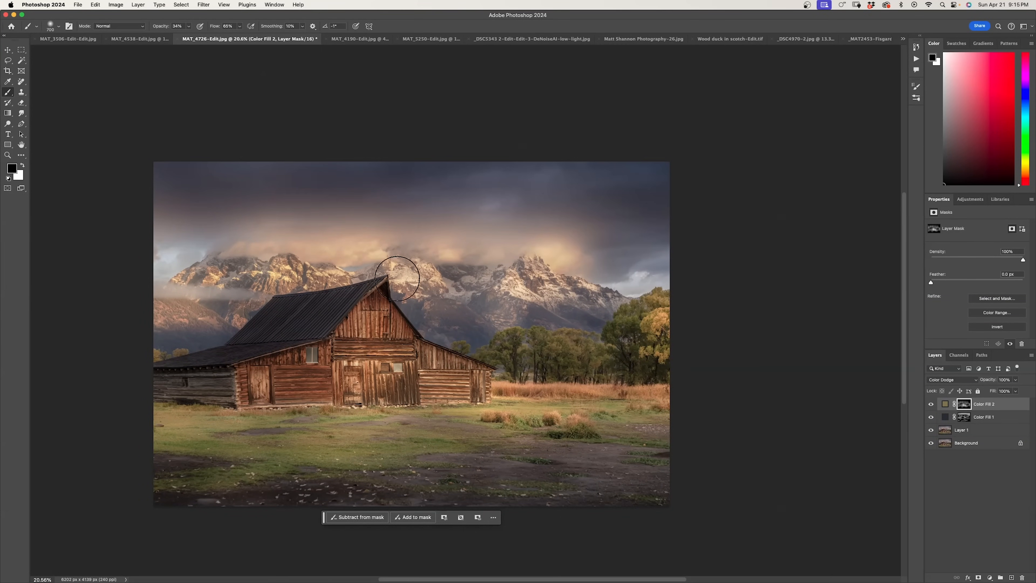
# Step: Change the golden-brown fill layer's colour to a less saturated, slightly darker warm tone
pyautogui.doubleClick(946, 404)
pyautogui.click(680, 355)
pyautogui.click(841, 289)
# Step: Build up the glow over the mountain peaks and clouds by painting white on the golden-brown fill's mask with an enlarged brush
pyautogui.click(964, 404)
pyautogui.press('x')
pyautogui.moveTo(467, 280); pyautogui.dragTo(502, 273)
pyautogui.press(']')
pyautogui.press(']')
pyautogui.press(']')
pyautogui.press(']')
pyautogui.press(']')
pyautogui.press(']')
pyautogui.moveTo(498, 238); pyautogui.dragTo(666, 299)
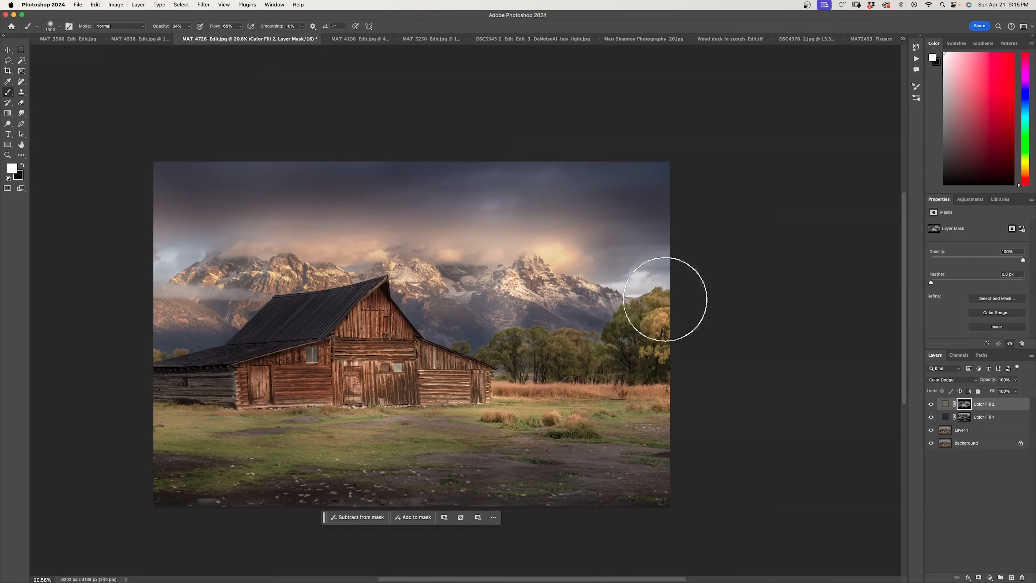
pyautogui.moveTo(245, 241)
pyautogui.mouseDown()
pyautogui.moveTo(546, 208)
pyautogui.moveTo(695, 292)
pyautogui.mouseUp()
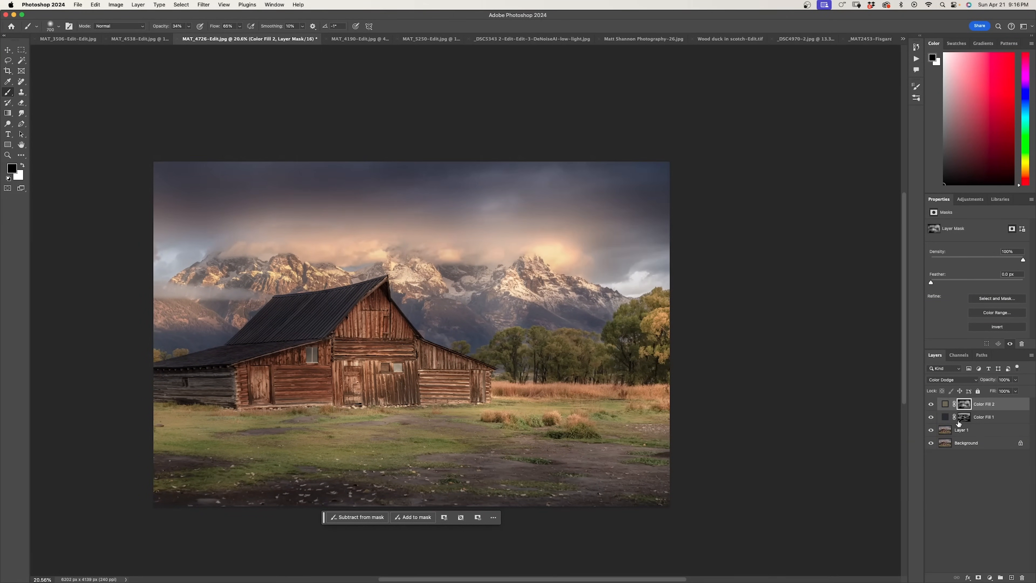
# Step: Darken the mountain ridge beneath the clouds by painting on the dark fill's mask with a smaller brush
pyautogui.click(964, 417)
pyautogui.scroll(10, 466, 310)
pyautogui.press('x')
pyautogui.press('[')
pyautogui.press('[')
pyautogui.press('[')
pyautogui.press('[')
pyautogui.press('[')
pyautogui.moveTo(439, 196); pyautogui.dragTo(524, 197)
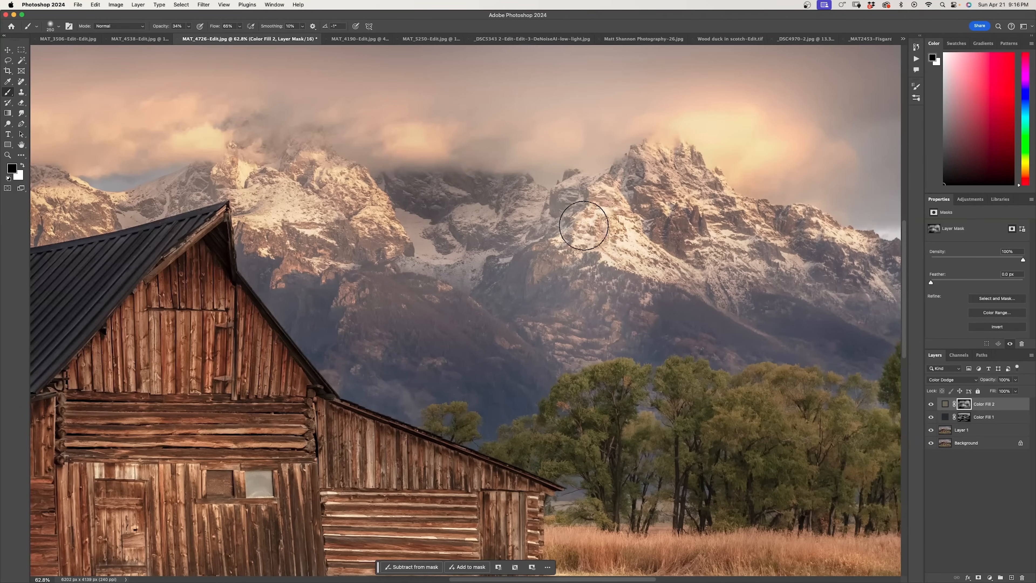
# Step: Compare the whole edited barn photo with the original by isolating the Background layer and restoring the other layers
pyautogui.scroll(-2, 695, 88)
pyautogui.press(']')
pyautogui.press(']')
pyautogui.press(']')
pyautogui.press(']')
pyautogui.press(']')
pyautogui.press(']')
pyautogui.press(']')
pyautogui.press(']')
pyautogui.scroll(-5, 310, 192)
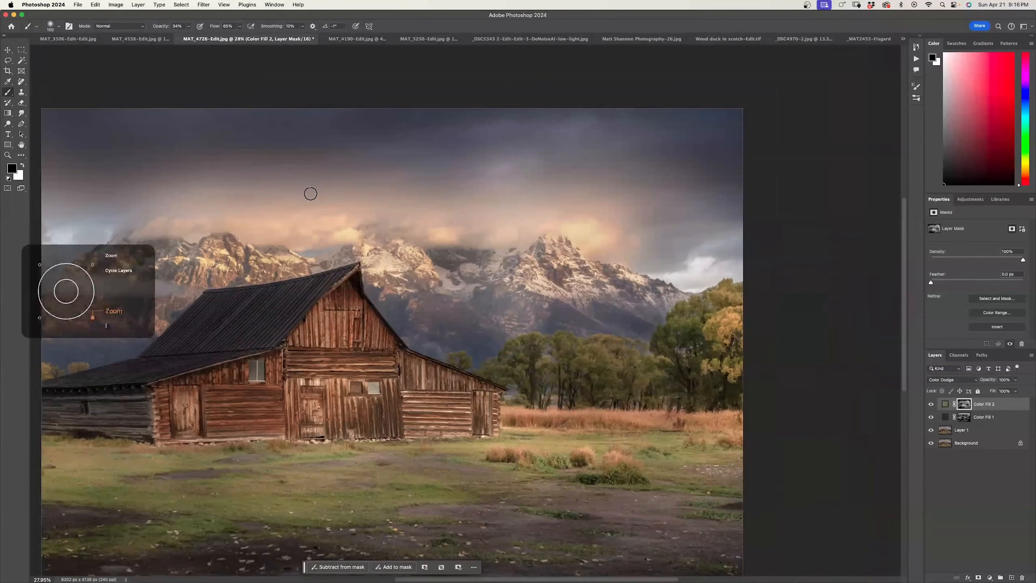
pyautogui.press('[')
pyautogui.press('[')
pyautogui.press('[')
pyautogui.press('[')
pyautogui.press('super+minus')
pyautogui.press('super+minus')
pyautogui.keyDown('alt'); pyautogui.click(932, 443); pyautogui.keyUp('alt')
pyautogui.keyDown('alt'); pyautogui.click(931, 444); pyautogui.keyUp('alt')
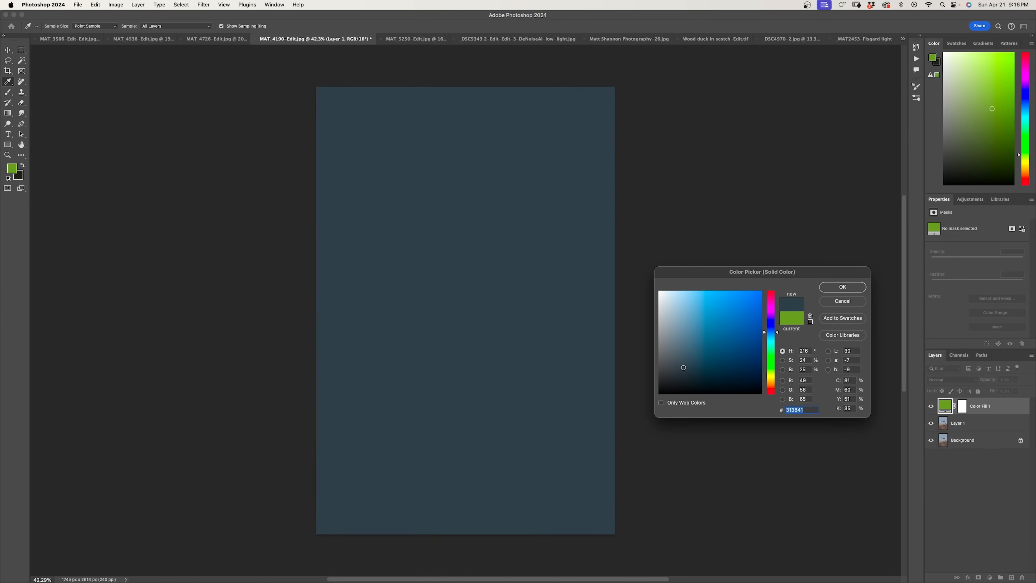
# Step: Accept the owl photo's Solid Color fill in dark blue #313841, blend it in Soft Light and invert its mask
pyautogui.click(841, 288)
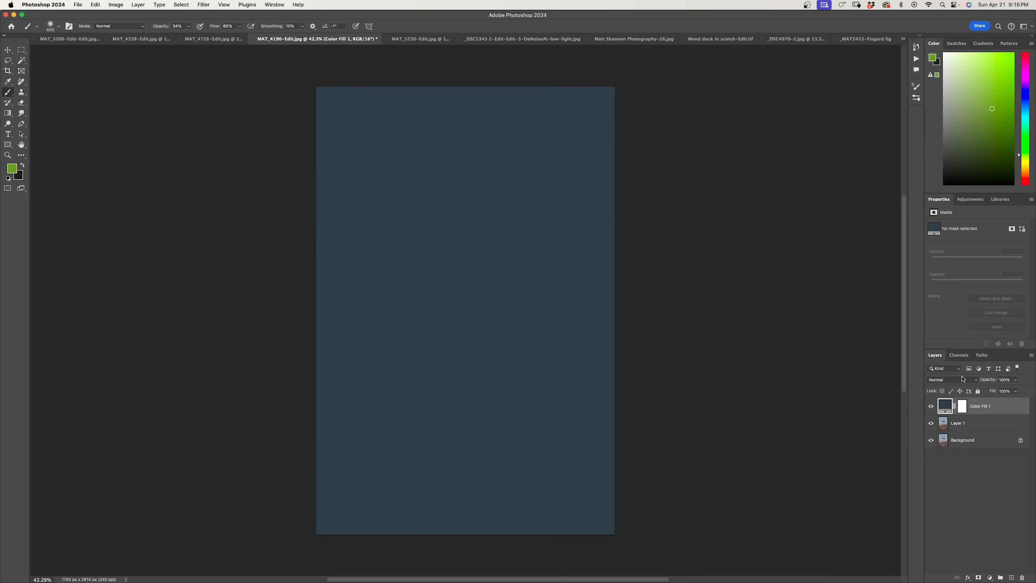
pyautogui.click(966, 382)
pyautogui.click(945, 510)
pyautogui.click(962, 406)
pyautogui.press('super+i')
# Step: Darken the upper sky and the lower foreground on the dark fill's mask with a large white brush at increased opacity
pyautogui.press(']')
pyautogui.press(']')
pyautogui.press(']')
pyautogui.press(']')
pyautogui.press(']')
pyautogui.press(']')
pyautogui.press(']')
pyautogui.moveTo(332, 127); pyautogui.dragTo(583, 117)
pyautogui.click(189, 26)
pyautogui.moveTo(188, 35); pyautogui.dragTo(197, 35)
pyautogui.moveTo(343, 136); pyautogui.dragTo(588, 135)
pyautogui.moveTo(406, 489)
pyautogui.mouseDown()
pyautogui.moveTo(354, 507)
pyautogui.moveTo(571, 498)
pyautogui.mouseUp()
# Step: Darken the grass near the owl's lower wingtip and the sky along the photo's left edge with smaller brushes
pyautogui.press('[')
pyautogui.press('[')
pyautogui.moveTo(504, 372); pyautogui.dragTo(603, 384)
pyautogui.press('[')
pyautogui.press('[')
pyautogui.press('[')
pyautogui.press('[')
pyautogui.moveTo(349, 201); pyautogui.dragTo(353, 289)
# Step: Deepen the shadows along the owl's left-hand wing on the dark fill's mask with a small brush
pyautogui.press(']')
pyautogui.press(']')
pyautogui.press(']')
pyautogui.press(']')
pyautogui.press(']')
pyautogui.scroll(6, 472, 220)
pyautogui.press('[')
pyautogui.press('[')
pyautogui.press('[')
pyautogui.press('[')
pyautogui.press('[')
pyautogui.press('[')
pyautogui.press('[')
pyautogui.press('[')
pyautogui.press('[')
pyautogui.press('[')
pyautogui.moveTo(360, 144); pyautogui.dragTo(445, 133)
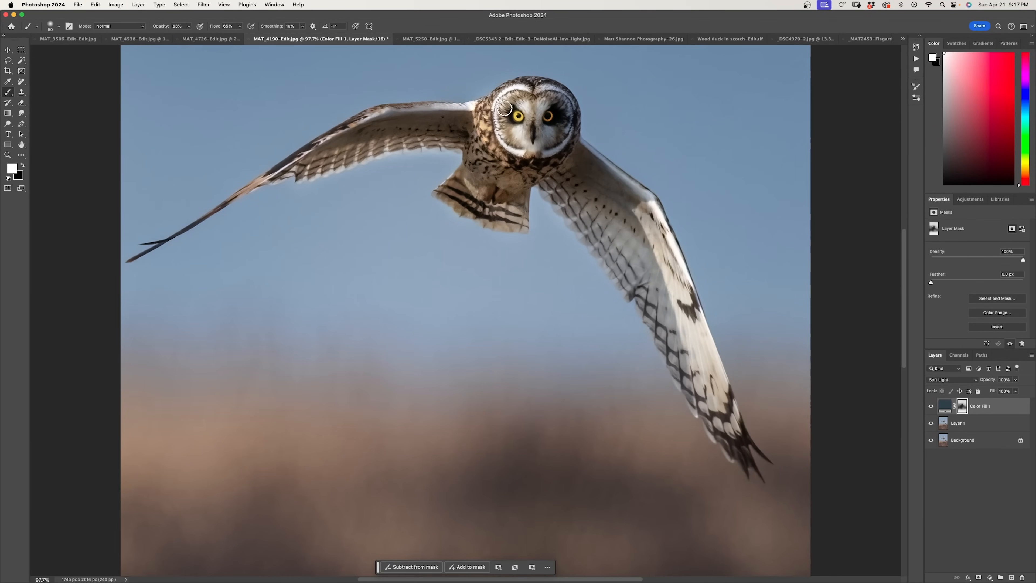
pyautogui.moveTo(347, 164); pyautogui.dragTo(377, 146)
# Step: Enlarge the brush substantially for broad strokes over the owl's background
pyautogui.scroll(-6, 441, 135)
pyautogui.press(']')
pyautogui.press(']')
pyautogui.press(']')
pyautogui.press(']')
pyautogui.press(']')
pyautogui.press(']')
pyautogui.press(']')
pyautogui.press(']')
pyautogui.press(']')
pyautogui.press(']')
pyautogui.press(']')
pyautogui.press(']')
pyautogui.press(']')
pyautogui.press(']')
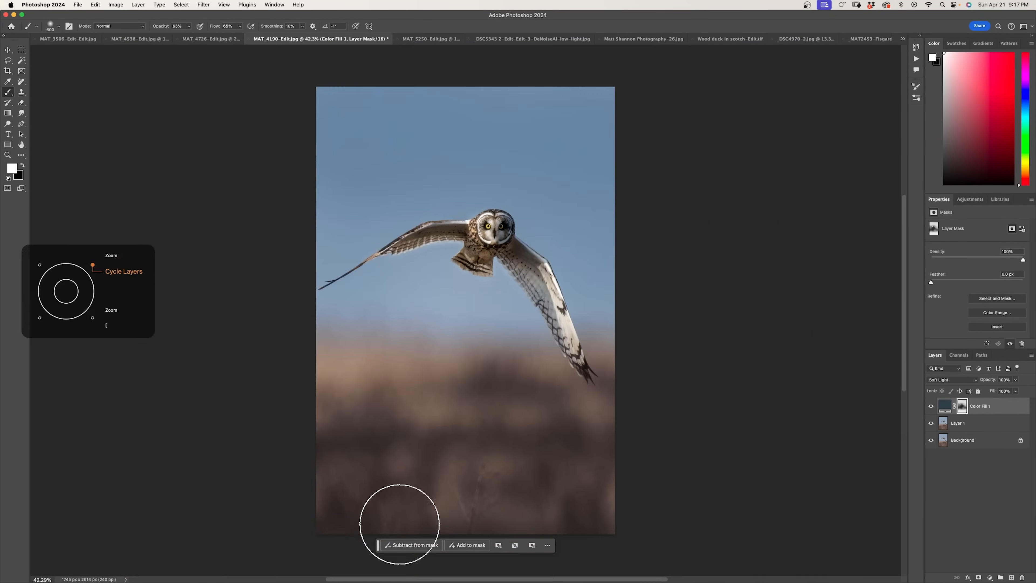
# Step: Add a Solid Color fill layer above the dark fill and refine its colour to a lighter muted brown
pyautogui.click(990, 577)
pyautogui.click(990, 444)
pyautogui.click(682, 366)
pyautogui.click(773, 382)
pyautogui.click(843, 288)
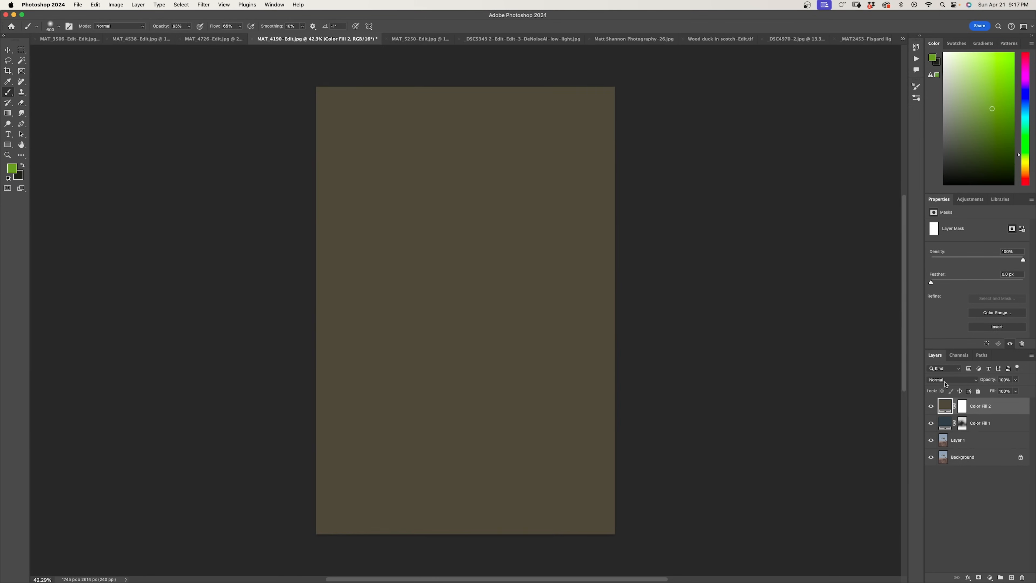
pyautogui.doubleClick(945, 405)
pyautogui.click(691, 351)
pyautogui.click(843, 288)
# Step: Set the brown fill layer's blend mode to Color Dodge and invert its mask
pyautogui.click(953, 380)
pyautogui.click(943, 469)
pyautogui.click(963, 406)
pyautogui.press('super+i')
# Step: Paint a warm glow over the grass, and over the sky above the owl with the brush opacity lowered to 21%
pyautogui.press(']')
pyautogui.press(']')
pyautogui.moveTo(335, 364); pyautogui.dragTo(443, 460)
pyautogui.click(188, 26)
pyautogui.moveTo(189, 37); pyautogui.dragTo(171, 38)
pyautogui.moveTo(400, 200)
pyautogui.mouseDown()
pyautogui.moveTo(374, 207)
pyautogui.moveTo(526, 180)
pyautogui.mouseUp()
# Step: Brighten the area around the owl's right-hand wing on the brown fill's mask with progressively smaller brushes
pyautogui.press('[')
pyautogui.press('[')
pyautogui.press('[')
pyautogui.press('[')
pyautogui.press('[')
pyautogui.moveTo(565, 252); pyautogui.dragTo(542, 228)
pyautogui.press('[')
pyautogui.press('[')
pyautogui.press('[')
pyautogui.press('[')
pyautogui.press('[')
pyautogui.press('[')
pyautogui.press('[')
pyautogui.press('[')
pyautogui.press('[')
pyautogui.press('[')
pyautogui.press('[')
pyautogui.press('[')
pyautogui.press('[')
pyautogui.press('[')
pyautogui.press('[')
pyautogui.scroll(6, 521, 204)
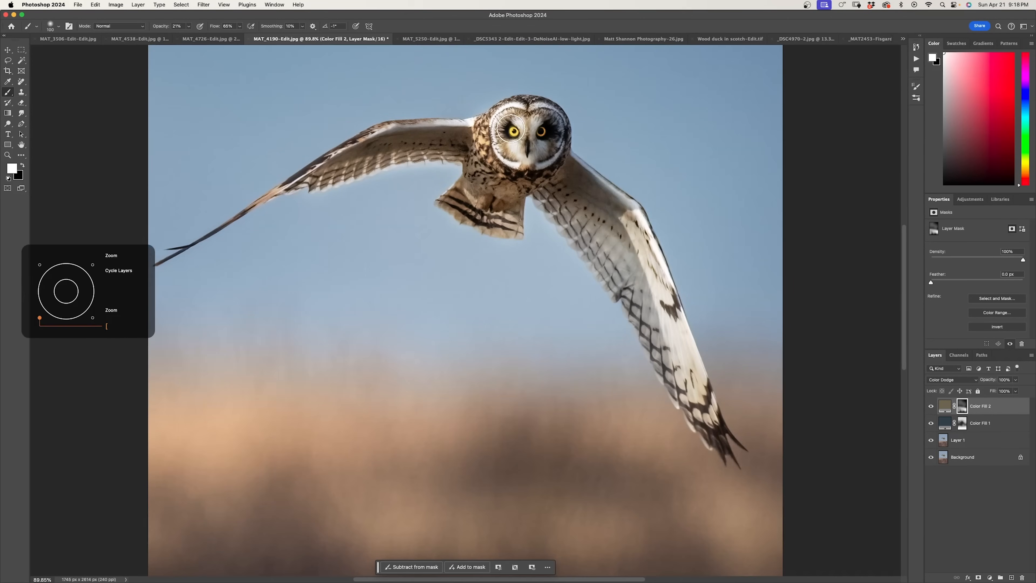
pyautogui.press(']')
pyautogui.scroll(-6, 464, 232)
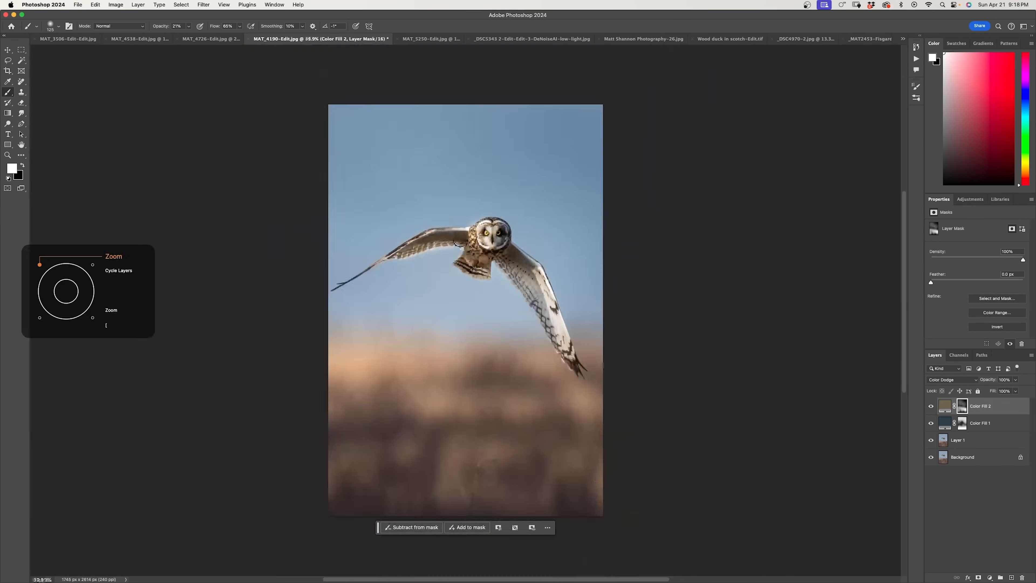
# Step: Strengthen the warm glow along the grass's left side with a much larger brush at 83% opacity, and compare with the original
pyautogui.press(']')
pyautogui.press(']')
pyautogui.press(']')
pyautogui.press(']')
pyautogui.press(']')
pyautogui.press(']')
pyautogui.press(']')
pyautogui.press(']')
pyautogui.press(']')
pyautogui.press(']')
pyautogui.press(']')
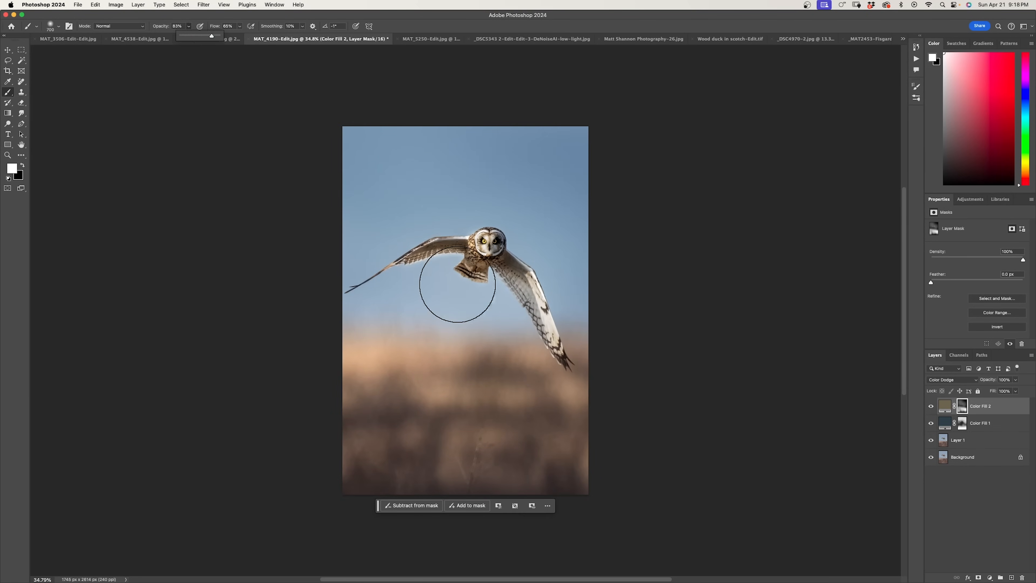
pyautogui.press(']')
pyautogui.press(']')
pyautogui.press(']')
pyautogui.press(']')
pyautogui.press(']')
pyautogui.press(']')
pyautogui.press(']')
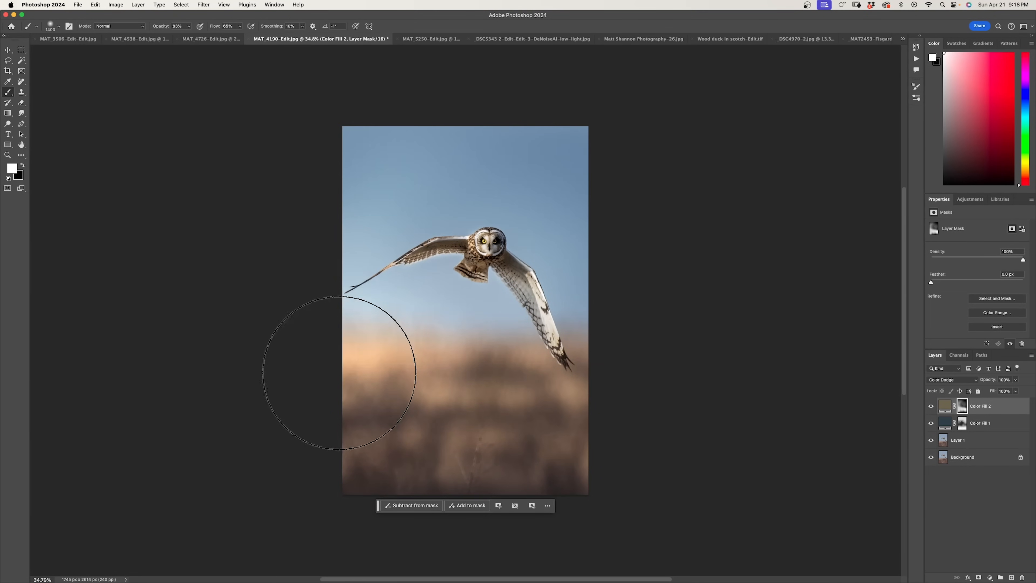
pyautogui.keyDown('alt'); pyautogui.click(931, 457); pyautogui.keyUp('alt')
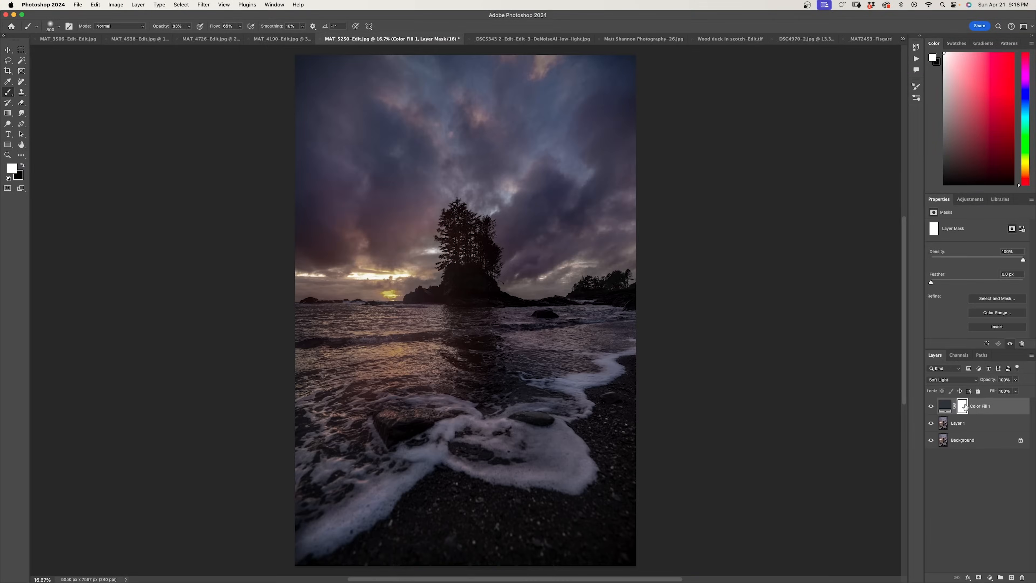
# Step: Darken the seascape's upper sky and the water on both sides by painting the dark fill's mask with a very large brush
pyautogui.press(']')
pyautogui.press(']')
pyautogui.press(']')
pyautogui.press(']')
pyautogui.press(']')
pyautogui.press(']')
pyautogui.press(']')
pyautogui.press(']')
pyautogui.press(']')
pyautogui.press(']')
pyautogui.press(']')
pyautogui.moveTo(347, 119)
pyautogui.mouseDown()
pyautogui.moveTo(544, 194)
pyautogui.moveTo(559, 217)
pyautogui.mouseUp()
pyautogui.moveTo(361, 365); pyautogui.dragTo(426, 348)
pyautogui.moveTo(518, 351); pyautogui.dragTo(567, 346)
pyautogui.press(']')
pyautogui.press(']')
pyautogui.press(']')
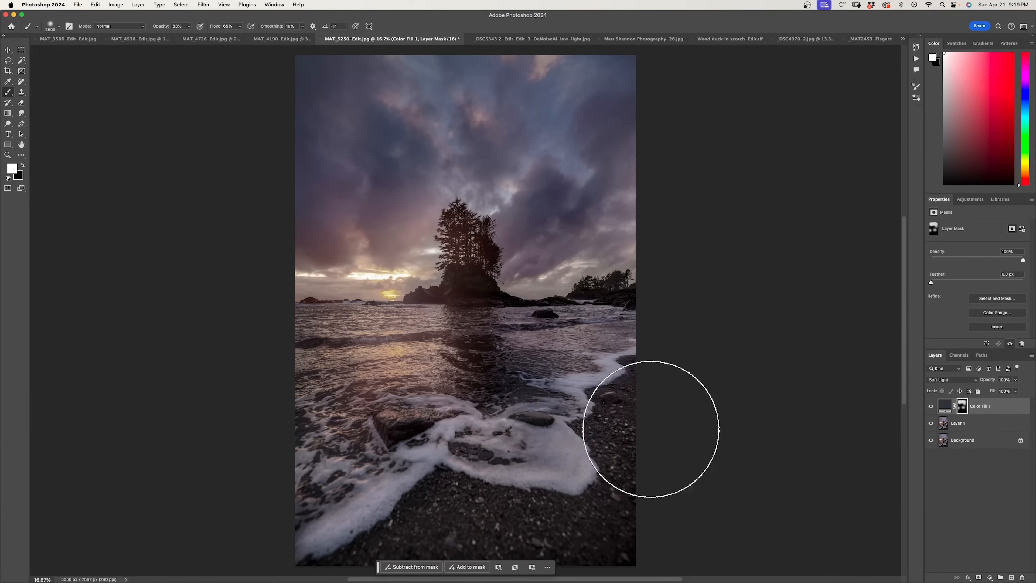
# Step: Add a muted golden-brown Solid Color fill layer above the seascape's dark fill
pyautogui.click(990, 578)
pyautogui.click(989, 427)
pyautogui.click(689, 359)
pyautogui.moveTo(771, 372); pyautogui.dragTo(771, 381)
pyautogui.click(842, 288)
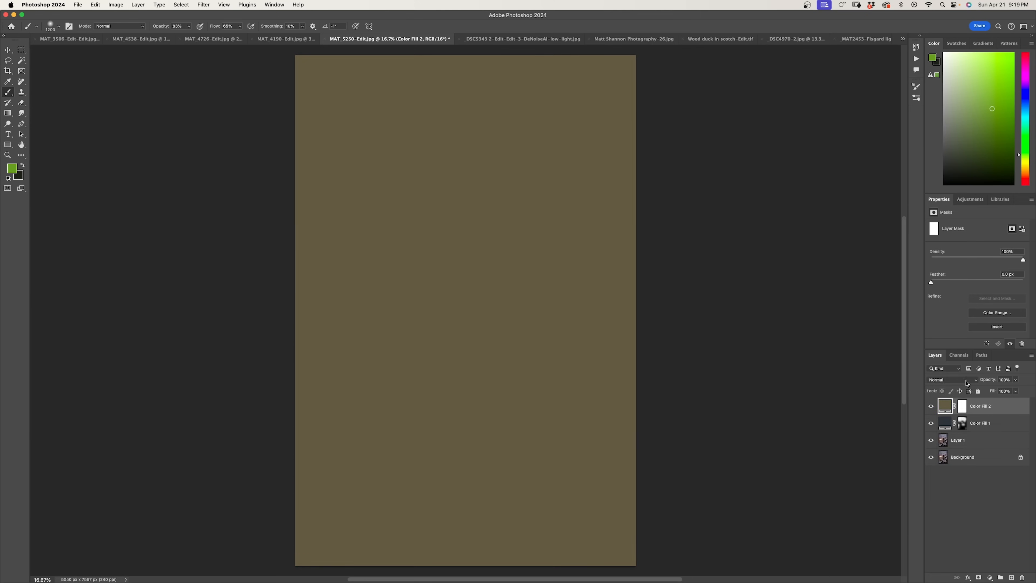
# Step: Set the golden-brown fill's blend mode to Color Dodge and invert its layer mask
pyautogui.click(968, 383)
pyautogui.click(949, 455)
pyautogui.click(963, 407)
pyautogui.press('super+i')
# Step: Paint warm highlights over the sunlit water, the sky above the horizon and the central clouds with a much larger brush
pyautogui.press(']')
pyautogui.press(']')
pyautogui.press(']')
pyautogui.press(']')
pyautogui.press(']')
pyautogui.press(']')
pyautogui.press(']')
pyautogui.press(']')
pyautogui.press(']')
pyautogui.moveTo(391, 337)
pyautogui.mouseDown()
pyautogui.moveTo(398, 353)
pyautogui.moveTo(378, 392)
pyautogui.mouseUp()
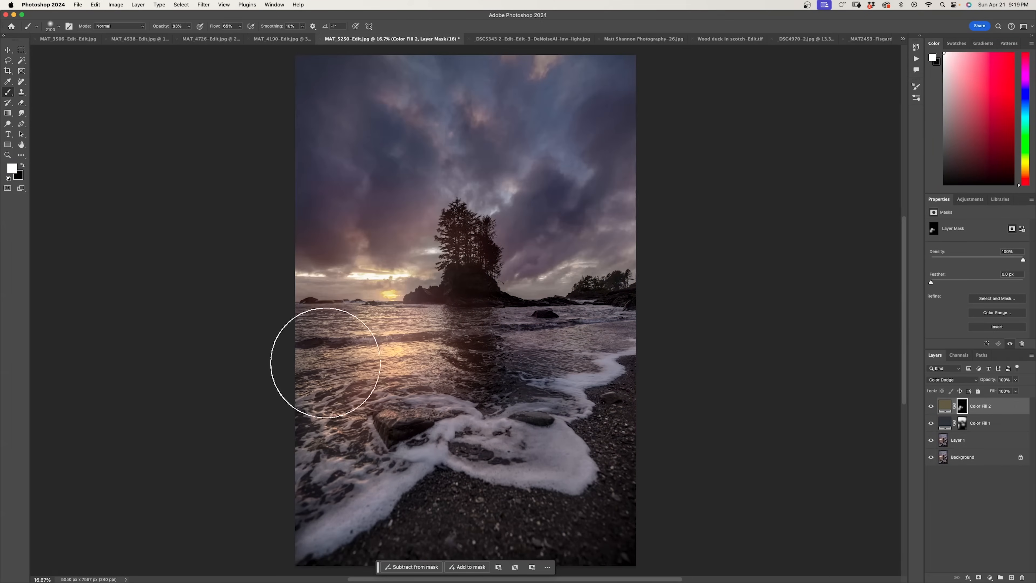
pyautogui.moveTo(363, 245); pyautogui.dragTo(402, 243)
pyautogui.moveTo(465, 138); pyautogui.dragTo(445, 124)
# Step: Lower the brush opacity to 68% and brighten the upper clouds and the sky above the distant shore on the golden-brown fill's mask
pyautogui.click(189, 27)
pyautogui.moveTo(192, 37); pyautogui.dragTo(177, 38)
pyautogui.press(']')
pyautogui.press(']')
pyautogui.press(']')
pyautogui.moveTo(518, 65); pyautogui.dragTo(577, 146)
pyautogui.press('[')
pyautogui.press('[')
pyautogui.press('[')
pyautogui.press('[')
pyautogui.press('[')
pyautogui.press('[')
pyautogui.moveTo(598, 232); pyautogui.dragTo(584, 262)
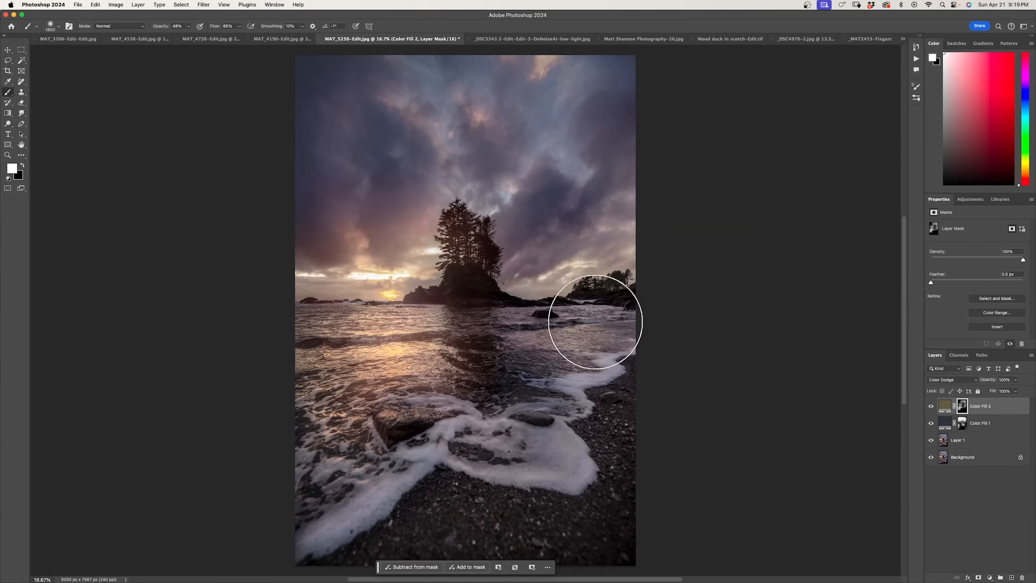
# Step: Add a muted gray Solid Color fill layer above the others in Color Dodge mode and invert its mask
pyautogui.click(990, 578)
pyautogui.click(989, 426)
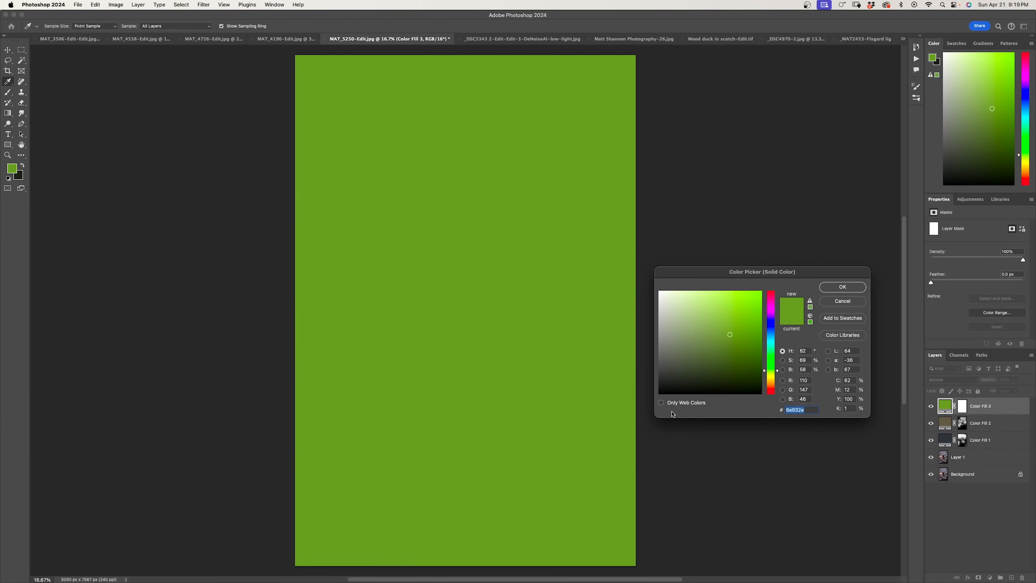
pyautogui.click(625, 416)
pyautogui.click(842, 287)
pyautogui.click(965, 380)
pyautogui.click(950, 467)
pyautogui.click(963, 407)
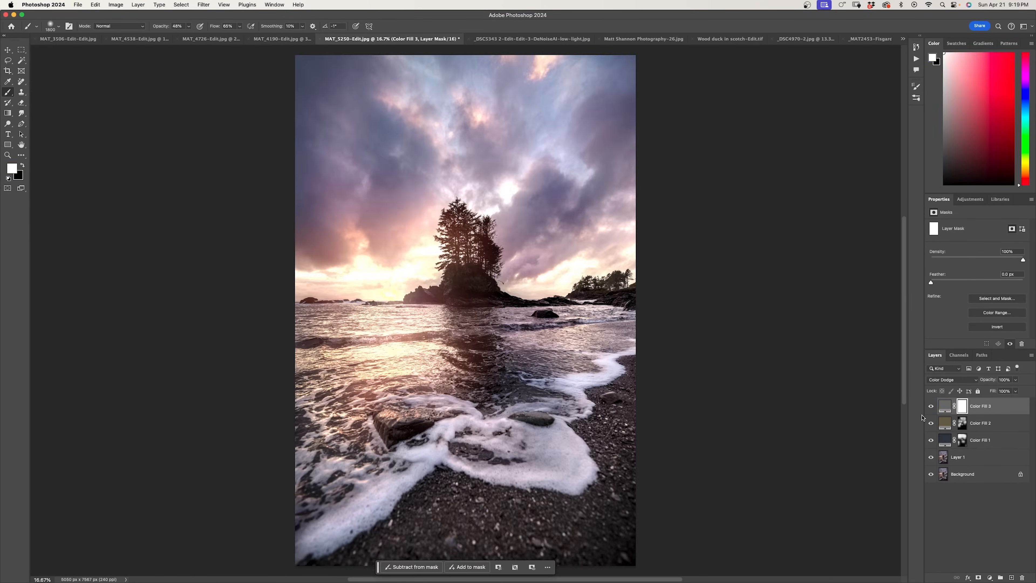
pyautogui.press('super+i')
# Step: Brighten the foaming surf across the foreground by painting the gray fill's mask with a smaller brush
pyautogui.press('[')
pyautogui.press('[')
pyautogui.press('[')
pyautogui.press('[')
pyautogui.press('[')
pyautogui.press('[')
pyautogui.press('[')
pyautogui.press('[')
pyautogui.press('[')
pyautogui.press('[')
pyautogui.moveTo(328, 429)
pyautogui.mouseDown()
pyautogui.moveTo(430, 432)
pyautogui.moveTo(579, 388)
pyautogui.mouseUp()
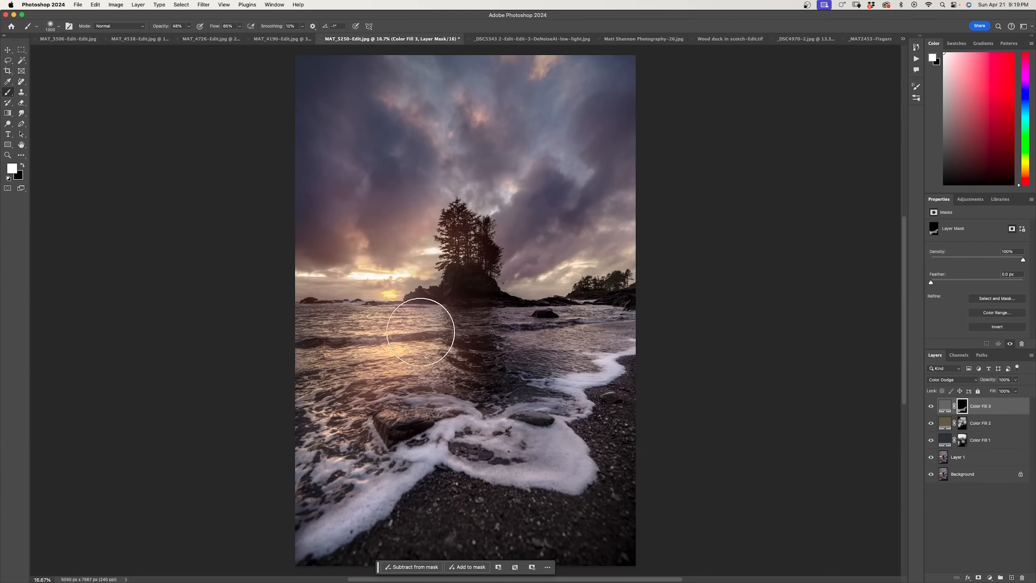
# Step: Brighten the seascape's upper clouds on the gray fill's mask, enlarging the brush for the far side of the sky
pyautogui.moveTo(431, 113); pyautogui.dragTo(408, 98)
pyautogui.press(']')
pyautogui.press(']')
pyautogui.press(']')
pyautogui.press(']')
pyautogui.press(']')
pyautogui.press(']')
pyautogui.press(']')
pyautogui.press(']')
pyautogui.moveTo(557, 98); pyautogui.dragTo(581, 171)
# Step: Switch to a smaller black brush and select the dark fill's mask in the seascape
pyautogui.press('x')
pyautogui.press('[')
pyautogui.press('[')
pyautogui.press('[')
pyautogui.press('[')
pyautogui.press('[')
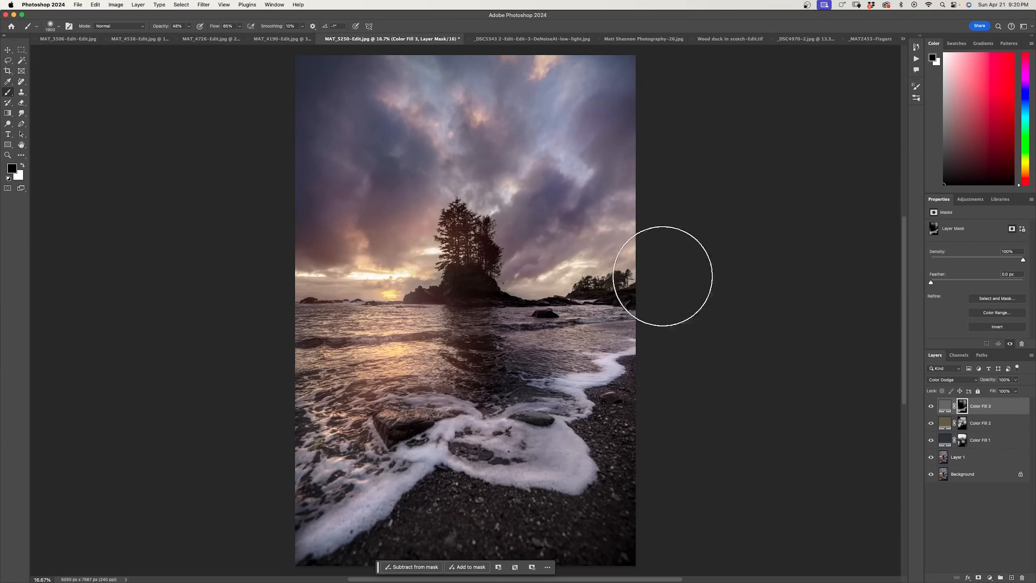
pyautogui.click(963, 440)
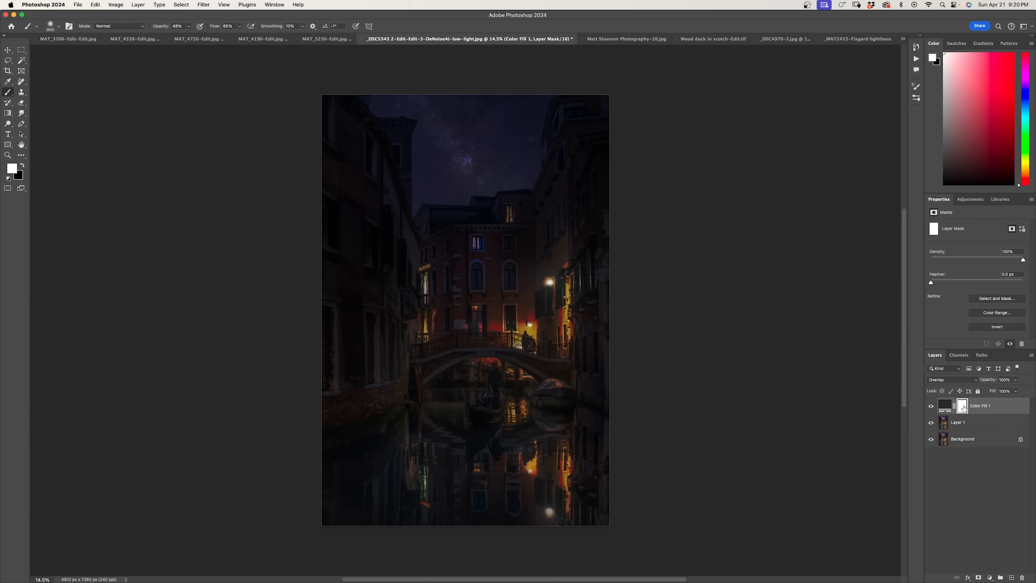
# Step: Invert the mask of the canal photo's dark Soft Light fill and darken the night sky and upper-left rooftops
pyautogui.press('super+i')
pyautogui.press(']')
pyautogui.press(']')
pyautogui.press(']')
pyautogui.press(']')
pyautogui.moveTo(433, 192); pyautogui.dragTo(387, 89)
pyautogui.moveTo(484, 157); pyautogui.dragTo(525, 98)
# Step: Darken the area around the moored boat and the bridge's right end, adjusting the brush size on the dark fill's mask
pyautogui.press(']')
pyautogui.press(']')
pyautogui.press(']')
pyautogui.press(']')
pyautogui.press(']')
pyautogui.press(']')
pyautogui.press(']')
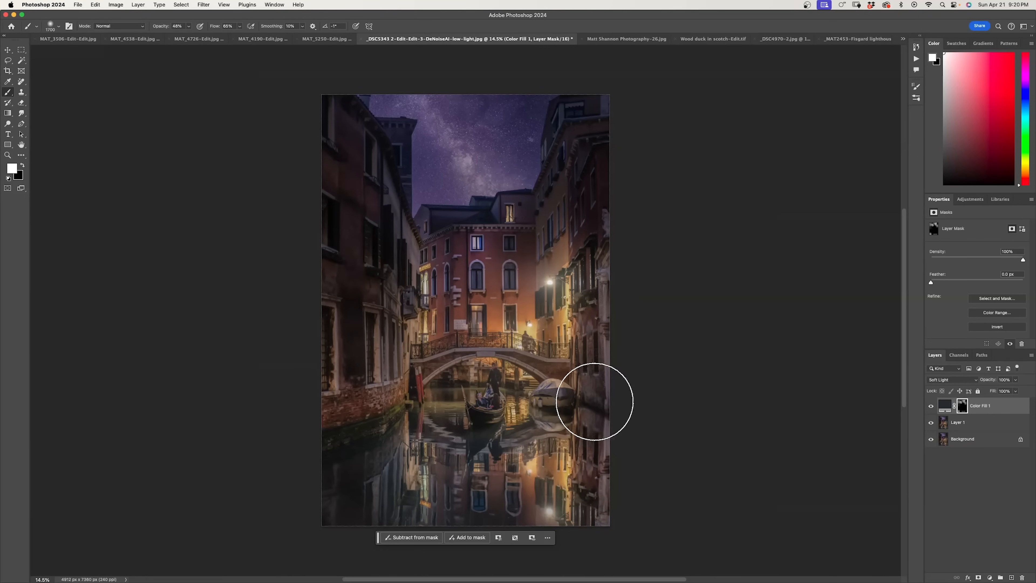
pyautogui.scroll(6, 499, 377)
pyautogui.moveTo(556, 400); pyautogui.dragTo(555, 345)
pyautogui.press('[')
pyautogui.press('[')
pyautogui.press('[')
pyautogui.press('[')
pyautogui.press('[')
pyautogui.press('[')
pyautogui.press('[')
pyautogui.press('[')
pyautogui.press('[')
pyautogui.press('[')
pyautogui.press('[')
pyautogui.press('[')
pyautogui.press('[')
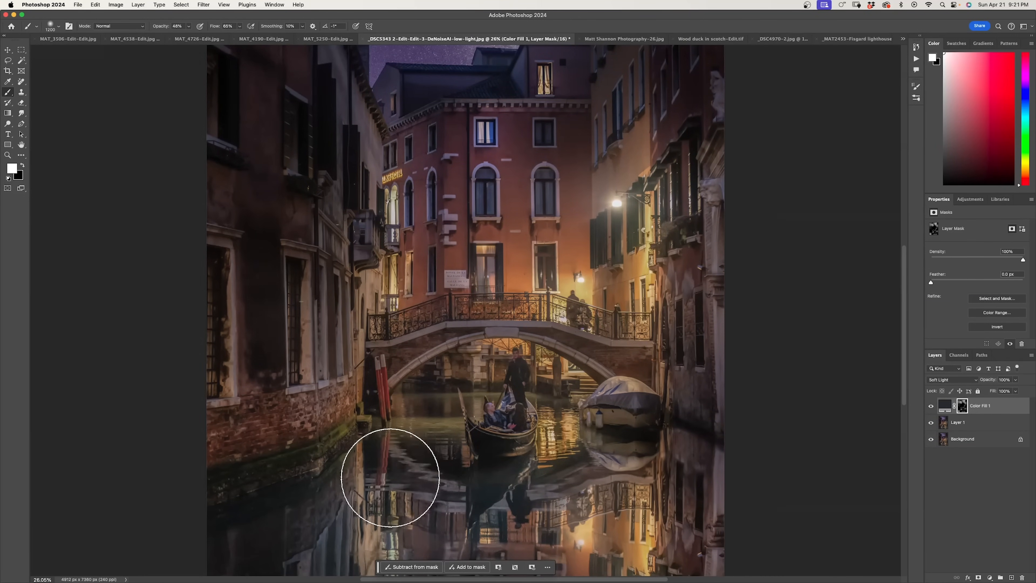
# Step: Add a brown Solid Color fill layer to the canal photo in Color Dodge mode and invert its mask
pyautogui.scroll(-5, 512, 286)
pyautogui.click(991, 577)
pyautogui.click(992, 439)
pyautogui.click(680, 364)
pyautogui.click(770, 379)
pyautogui.click(842, 287)
pyautogui.click(953, 380)
pyautogui.click(959, 469)
pyautogui.press('super+i')
# Step: Brighten the glow around the street lamp beside the bridge on the brown fill's mask with a larger brush
pyautogui.scroll(3, 585, 275)
pyautogui.press(']')
pyautogui.press(']')
pyautogui.press(']')
pyautogui.press(']')
pyautogui.press(']')
pyautogui.press(']')
pyautogui.press(']')
pyautogui.scroll(-3, 515, 293)
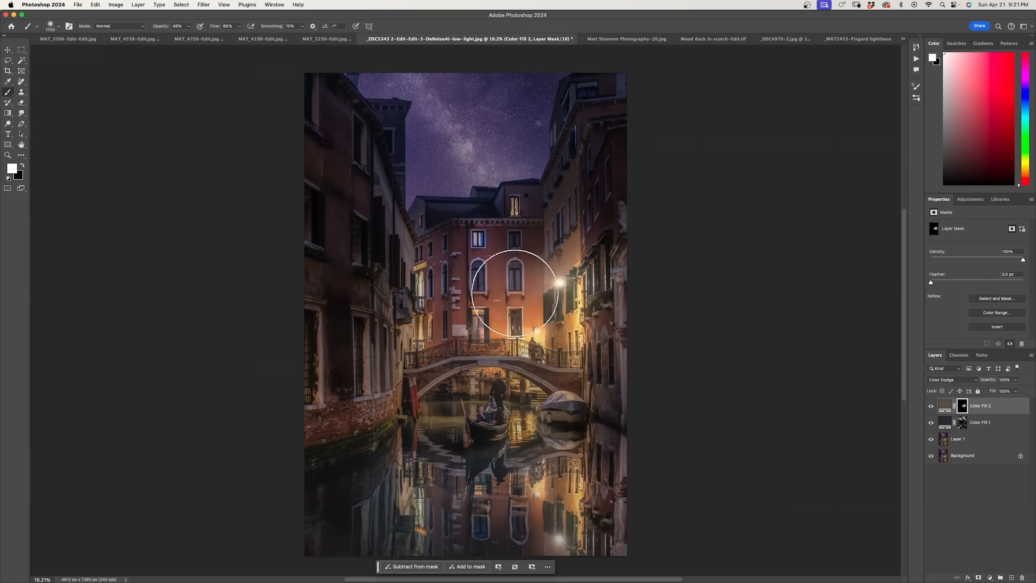
# Step: Change the brown fill's color to #69654e and paint its mask over the canal reflections and the left-hand buildings
pyautogui.doubleClick(945, 404)
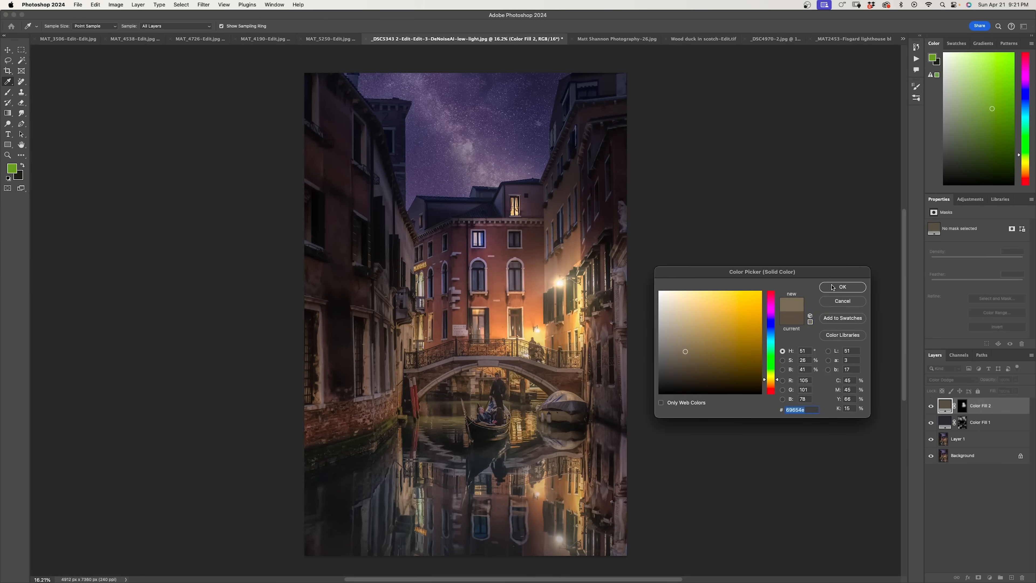
pyautogui.click(833, 287)
pyautogui.click(962, 406)
pyautogui.moveTo(500, 465)
pyautogui.mouseDown()
pyautogui.moveTo(531, 515)
pyautogui.moveTo(537, 434)
pyautogui.mouseUp()
pyautogui.press(']')
pyautogui.press(']')
pyautogui.click(386, 362)
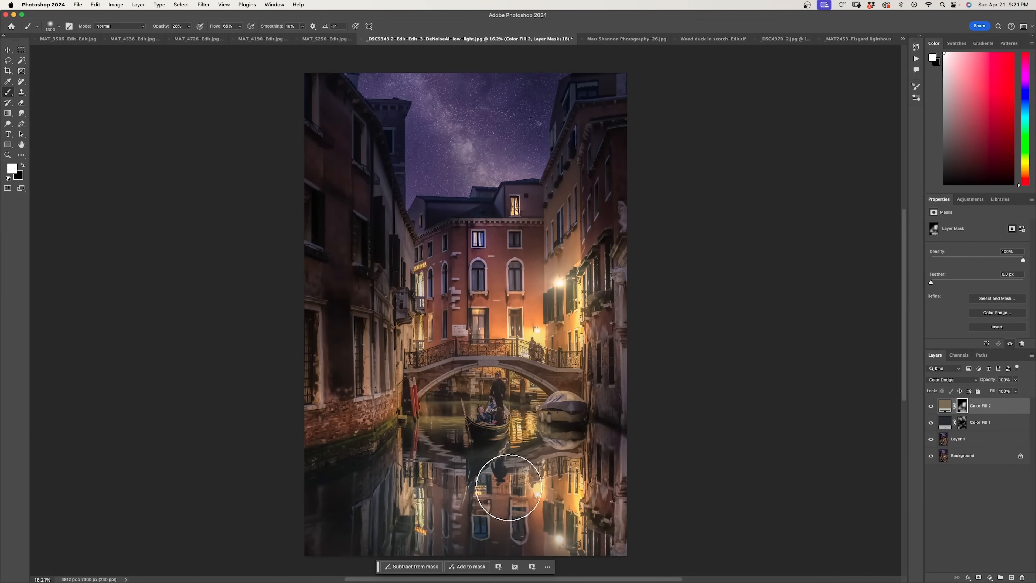
# Step: Add a dark grayish Solid Color fill layer in Color Dodge mode, invert its mask and reduce the brush size
pyautogui.click(990, 577)
pyautogui.click(987, 441)
pyautogui.click(667, 360)
pyautogui.click(840, 287)
pyautogui.click(954, 380)
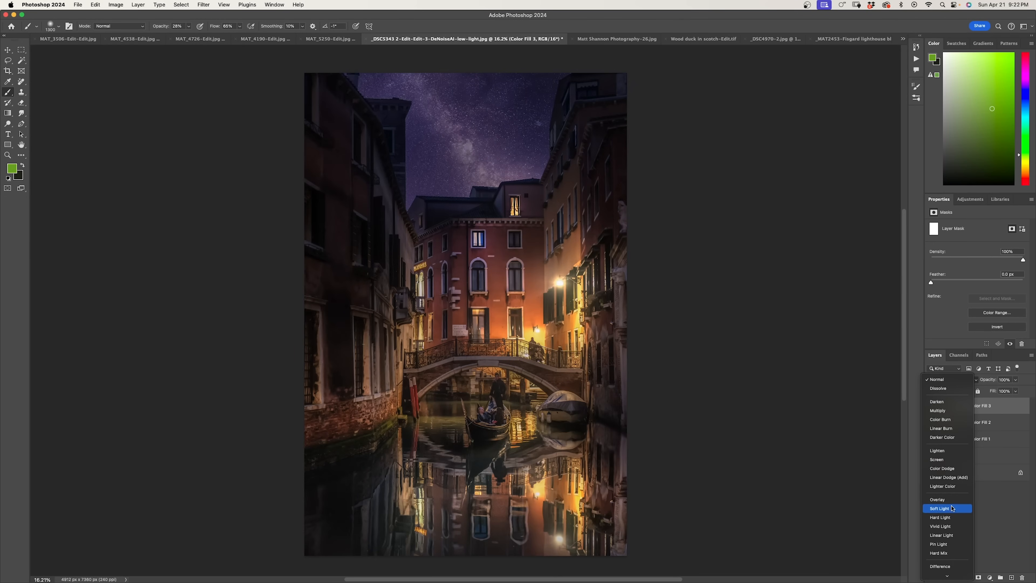
pyautogui.click(956, 470)
pyautogui.click(962, 406)
pyautogui.press('super+i')
pyautogui.press('[')
pyautogui.press('[')
pyautogui.press('[')
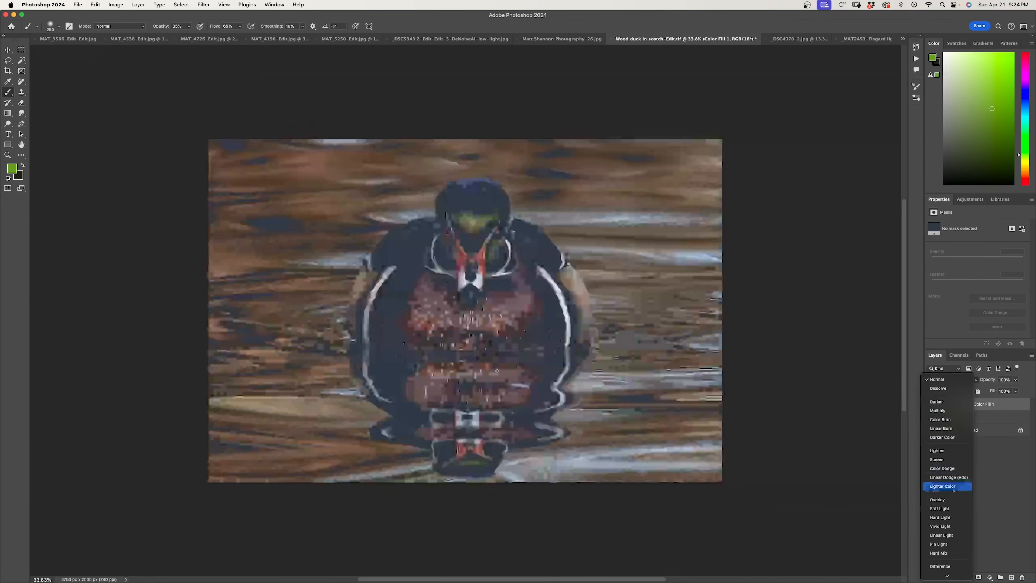
# Step: Set the wood duck photo's dark blue fill to Soft Light, invert its mask and enlarge the brush
pyautogui.click(938, 494)
pyautogui.press('super+i')
pyautogui.press(']')
pyautogui.press(']')
pyautogui.press(']')
pyautogui.press(']')
pyautogui.press(']')
pyautogui.press(']')
pyautogui.press(']')
pyautogui.press(']')
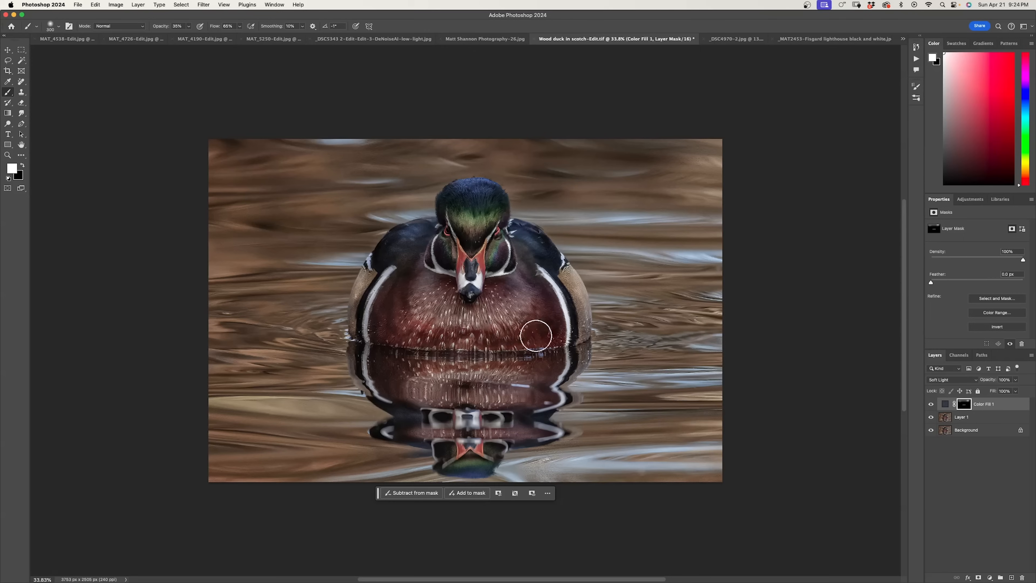
# Step: Darken the water on both sides of the wood duck by painting the dark fill's mask with a larger brush
pyautogui.press(']')
pyautogui.press(']')
pyautogui.press(']')
pyautogui.moveTo(304, 345)
pyautogui.mouseDown()
pyautogui.moveTo(252, 377)
pyautogui.moveTo(381, 454)
pyautogui.mouseUp()
pyautogui.moveTo(615, 428)
pyautogui.mouseDown()
pyautogui.moveTo(694, 289)
pyautogui.moveTo(690, 245)
pyautogui.mouseUp()
# Step: Paint the dark blue fill's mask with a smaller brush over the wood duck photo's remaining water and shadow areas
pyautogui.press('[')
pyautogui.press('[')
pyautogui.press('[')
pyautogui.press('[')
pyautogui.press('[')
pyautogui.press('[')
pyautogui.press('[')
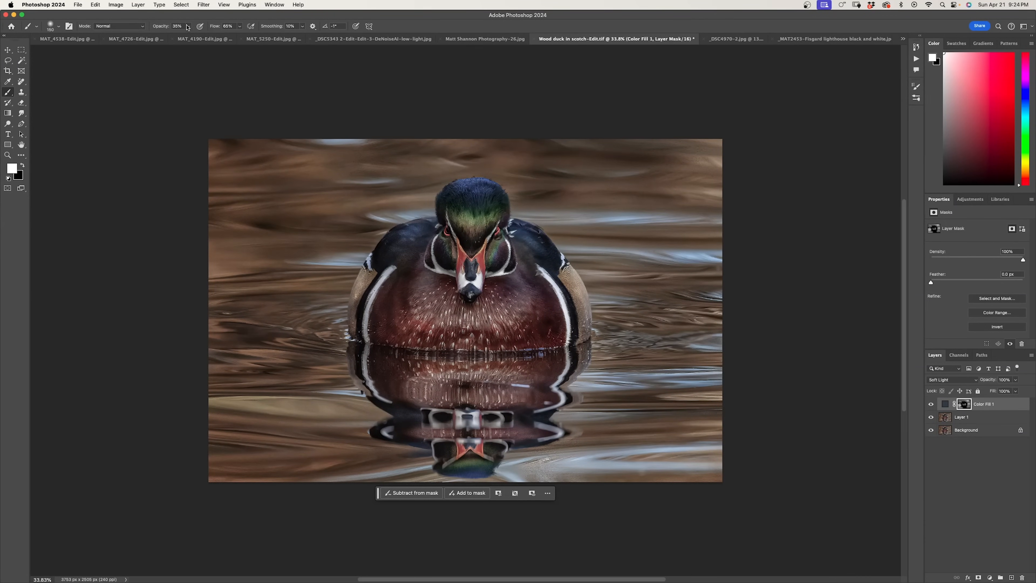
pyautogui.moveTo(235, 217)
pyautogui.mouseDown()
pyautogui.moveTo(604, 157)
pyautogui.moveTo(740, 377)
pyautogui.moveTo(612, 433)
pyautogui.mouseUp()
# Step: Add a second Solid Color fill layer above the wood duck and set it to Color Dodge mode
pyautogui.click(990, 577)
pyautogui.click(990, 443)
pyautogui.click(687, 362)
pyautogui.moveTo(771, 371); pyautogui.dragTo(771, 383)
pyautogui.click(691, 359)
pyautogui.click(847, 287)
pyautogui.click(952, 380)
pyautogui.click(952, 470)
# Step: Change the new Color Dodge fill to a warm orange-brown and invert its mask
pyautogui.click(967, 404)
pyautogui.doubleClick(946, 404)
pyautogui.click(719, 357)
pyautogui.click(847, 286)
pyautogui.click(964, 404)
pyautogui.press('super+i')
# Step: Brighten the water around the wood duck by painting the warm fill's mask with a larger brush, then reduce the brush
pyautogui.press(']')
pyautogui.press(']')
pyautogui.press(']')
pyautogui.press(']')
pyautogui.press(']')
pyautogui.press(']')
pyautogui.moveTo(236, 436)
pyautogui.mouseDown()
pyautogui.moveTo(337, 453)
pyautogui.moveTo(620, 197)
pyautogui.moveTo(719, 429)
pyautogui.mouseUp()
pyautogui.press('[')
pyautogui.press('[')
pyautogui.press('[')
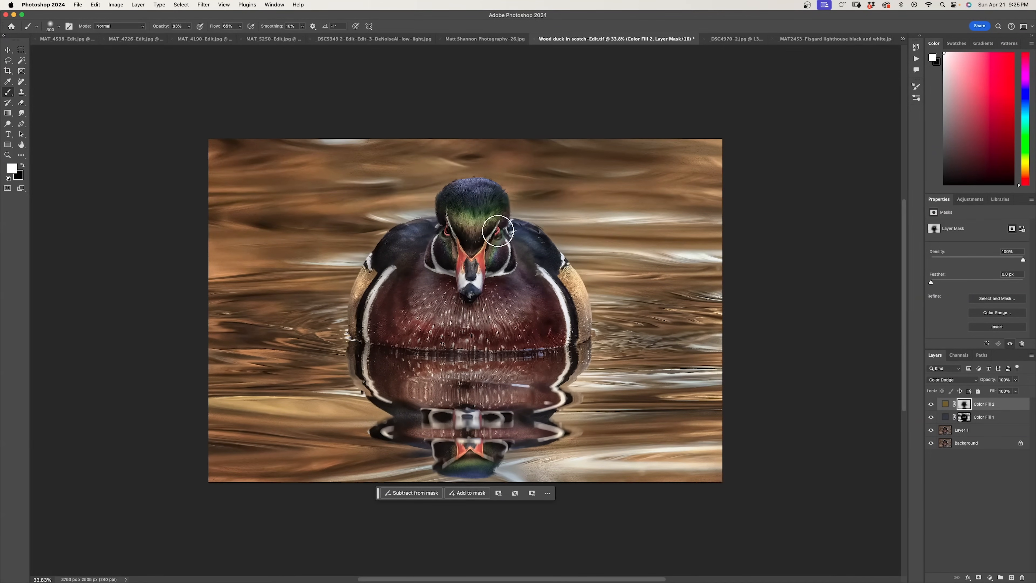
# Step: Add a third, warm-toned Solid Color fill layer to the wood duck photo in Color Dodge mode
pyautogui.click(990, 578)
pyautogui.click(1001, 442)
pyautogui.click(688, 357)
pyautogui.moveTo(771, 375); pyautogui.dragTo(771, 383)
pyautogui.click(696, 357)
pyautogui.click(847, 287)
pyautogui.click(952, 380)
pyautogui.click(963, 459)
pyautogui.click(961, 380)
pyautogui.click(961, 395)
pyautogui.click(961, 380)
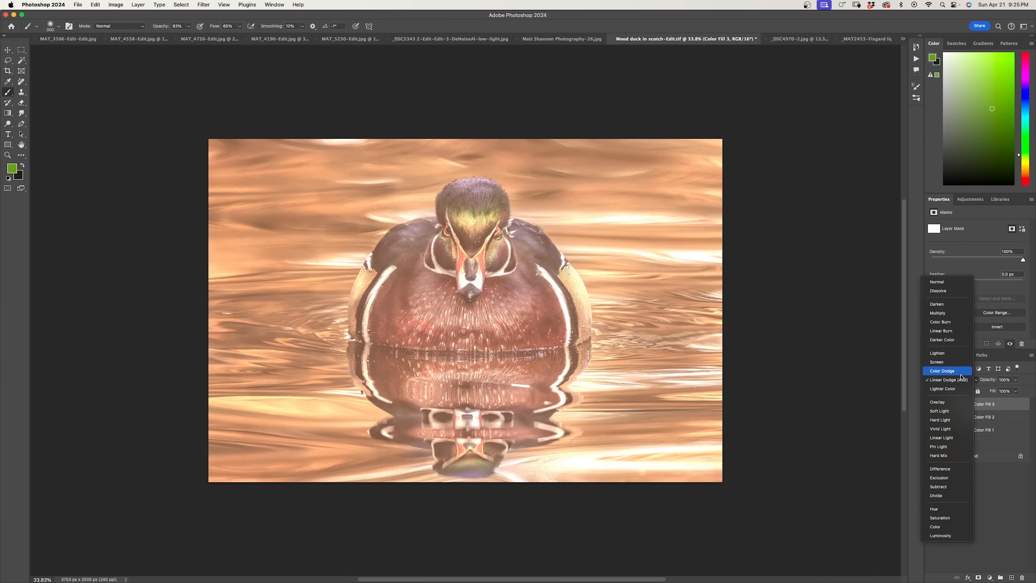
pyautogui.click(961, 370)
# Step: Invert the third fill's mask, paint it over the duck's breast and upper reflection, and enlarge the brush
pyautogui.click(964, 404)
pyautogui.press('super+i')
pyautogui.moveTo(408, 317)
pyautogui.mouseDown()
pyautogui.moveTo(443, 312)
pyautogui.moveTo(487, 372)
pyautogui.mouseUp()
pyautogui.press(']')
pyautogui.press(']')
pyautogui.press(']')
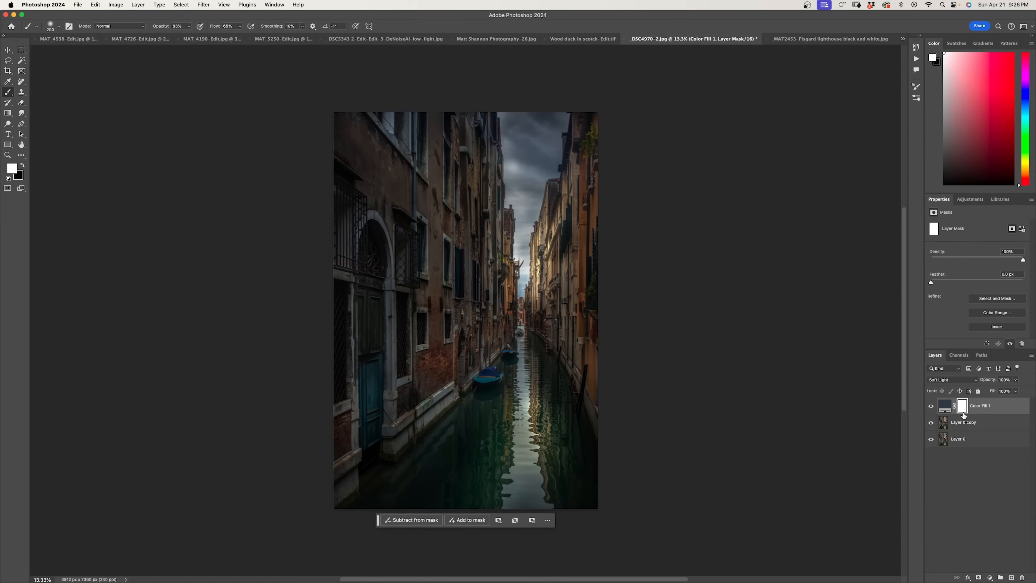
# Step: Invert the canal photo's dark blue fill mask and paint it over the upper-left buildings, foreground water and right edge with a large brush
pyautogui.scroll(2, 444, 129)
pyautogui.scroll(-1, 444, 129)
pyautogui.press(']')
pyautogui.moveTo(379, 159)
pyautogui.mouseDown()
pyautogui.moveTo(450, 125)
pyautogui.moveTo(469, 130)
pyautogui.mouseUp()
pyautogui.press('x')
pyautogui.press('x')
pyautogui.moveTo(354, 496); pyautogui.dragTo(606, 472)
pyautogui.click(609, 323)
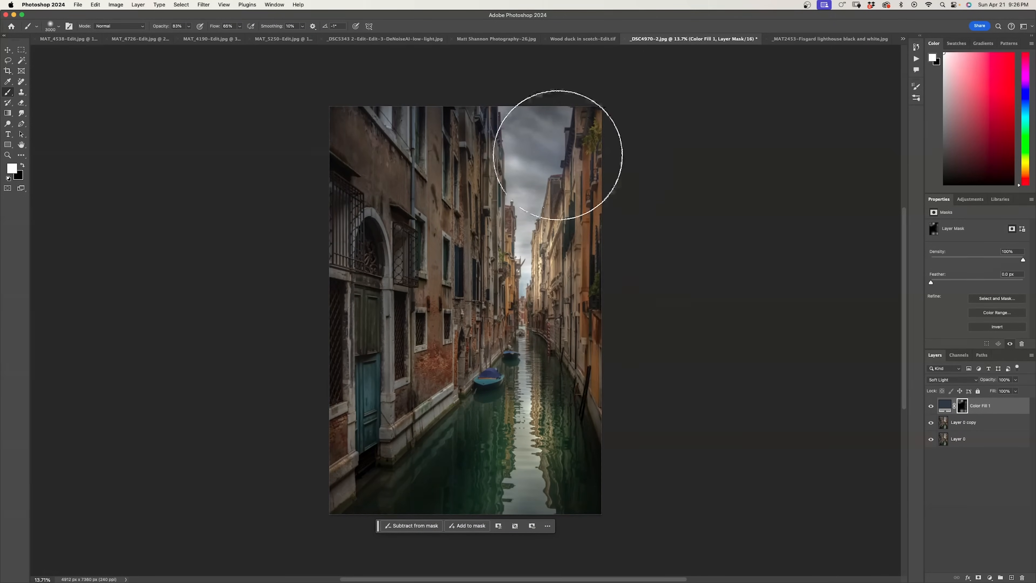
# Step: Reduce the brush size to about 1400 px for the canal photo
pyautogui.press('[')
pyautogui.press('[')
pyautogui.press('[')
pyautogui.press('[')
pyautogui.press('[')
pyautogui.press('[')
pyautogui.press('[')
pyautogui.press('[')
pyautogui.press('[')
# Step: Add a second Solid Color fill layer to the canal photo and set it to Color Dodge mode
pyautogui.click(990, 577)
pyautogui.click(997, 441)
pyautogui.click(771, 382)
pyautogui.click(693, 358)
pyautogui.moveTo(771, 382); pyautogui.dragTo(771, 379)
pyautogui.click(842, 287)
pyautogui.click(952, 380)
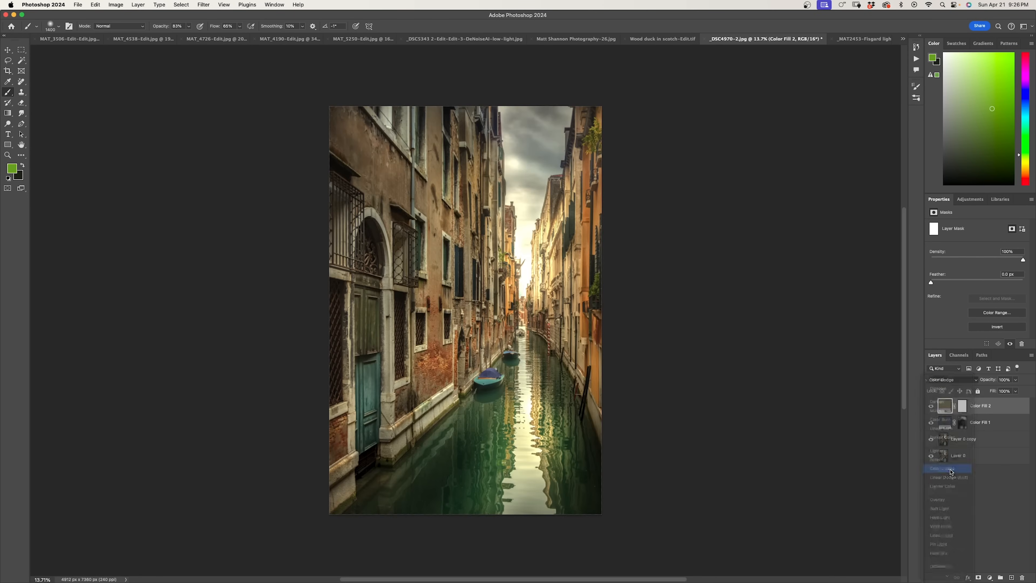
pyautogui.click(952, 470)
# Step: Change the canal photo's Color Dodge fill to a warmer brown, reset the brush colors and invert the fill's mask
pyautogui.doubleClick(945, 406)
pyautogui.click(771, 381)
pyautogui.press('Return')
pyautogui.press('b')
pyautogui.press('d')
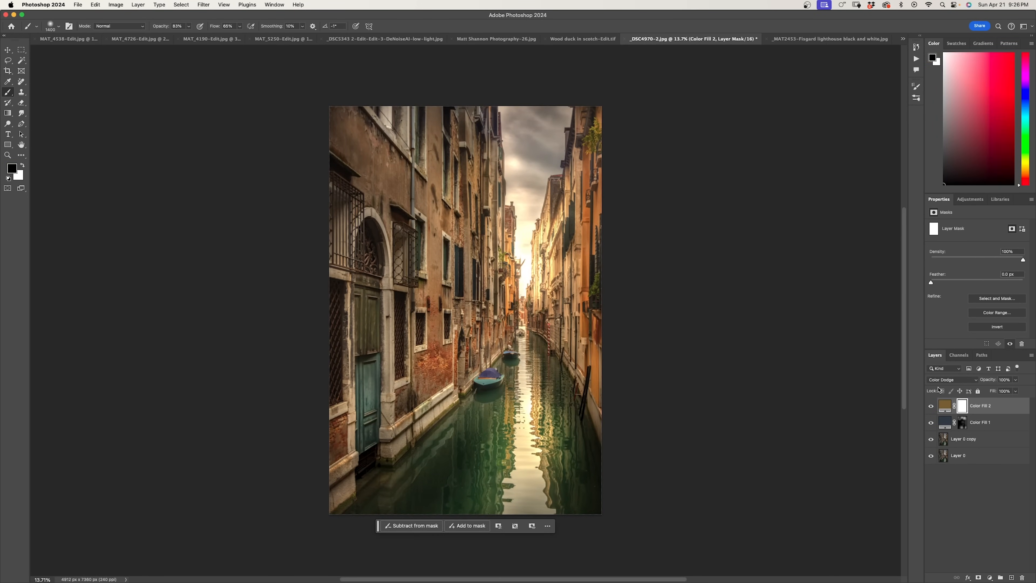
pyautogui.press('super+i')
# Step: Paint the warm fill's mask over the canal's left-hand buildings, lowering the brush opacity to 39%
pyautogui.moveTo(340, 435)
pyautogui.mouseDown()
pyautogui.moveTo(451, 359)
pyautogui.moveTo(462, 265)
pyautogui.mouseUp()
pyautogui.click(188, 26)
pyautogui.moveTo(191, 36); pyautogui.dragTo(173, 36)
pyautogui.moveTo(420, 180); pyautogui.dragTo(343, 157)
pyautogui.moveTo(486, 167); pyautogui.dragTo(495, 305)
# Step: Brighten the canal water and right-hand buildings by painting the warm fill's mask with progressively smaller brushes
pyautogui.press('[')
pyautogui.press('[')
pyautogui.moveTo(446, 463)
pyautogui.mouseDown()
pyautogui.moveTo(571, 456)
pyautogui.moveTo(566, 334)
pyautogui.moveTo(586, 185)
pyautogui.mouseUp()
pyautogui.press('[')
pyautogui.press('[')
pyautogui.press('[')
pyautogui.press('[')
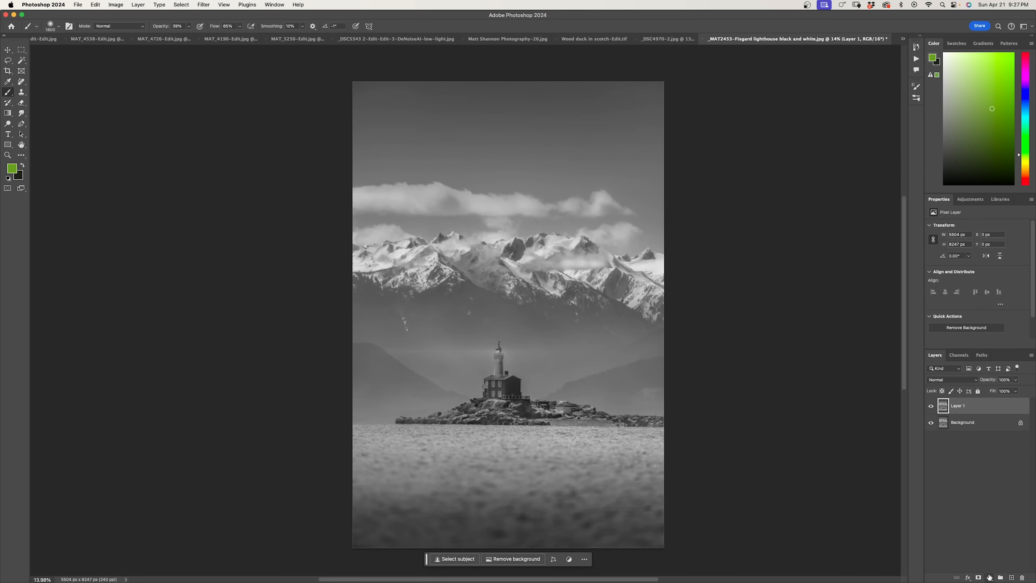
# Step: Add a dark gray Solid Color fill layer to the black-and-white lighthouse photo in Soft Light mode
pyautogui.click(990, 577)
pyautogui.click(988, 446)
pyautogui.click(662, 377)
pyautogui.click(842, 287)
pyautogui.click(952, 380)
pyautogui.click(938, 509)
# Step: Invert the dark gray fill's mask, enlarge the brush and darken the upper sky and foreground water
pyautogui.click(963, 407)
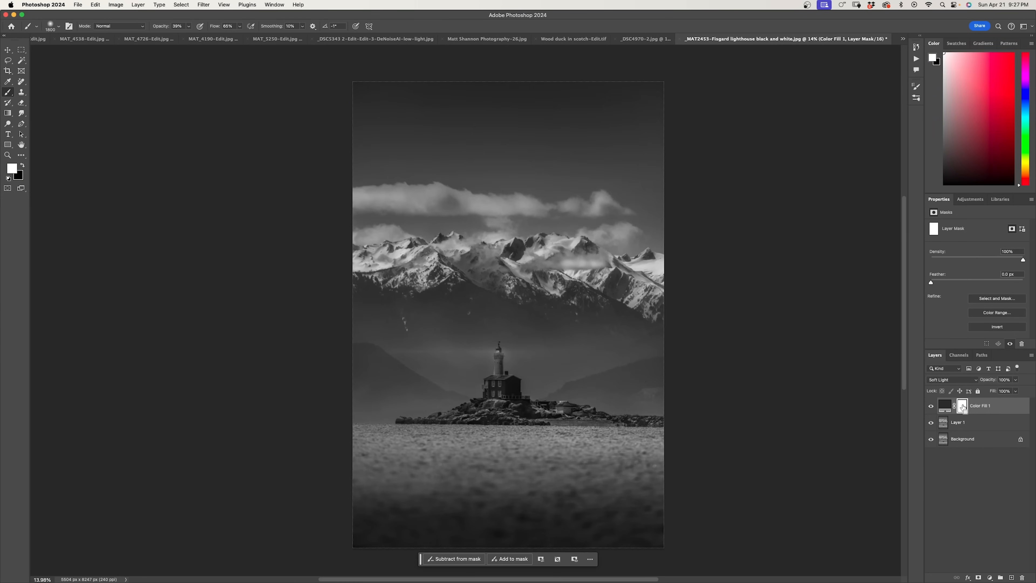
pyautogui.press('super+i')
pyautogui.press(']')
pyautogui.press(']')
pyautogui.press(']')
pyautogui.press(']')
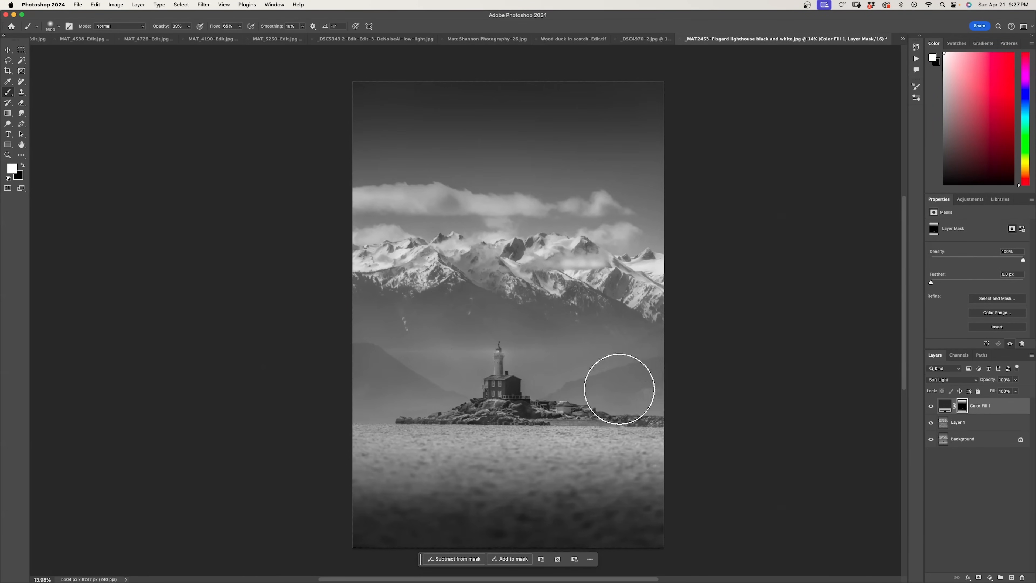
# Step: Darken the lower mountain slopes and the hills beside the lighthouse by painting the dark gray fill's mask
pyautogui.press('x')
pyautogui.click(424, 331)
pyautogui.press('x')
pyautogui.press(']')
pyautogui.press(']')
pyautogui.press(']')
pyautogui.moveTo(358, 315); pyautogui.dragTo(628, 312)
pyautogui.moveTo(354, 367)
pyautogui.mouseDown()
pyautogui.moveTo(484, 363)
pyautogui.moveTo(669, 380)
pyautogui.mouseUp()
pyautogui.moveTo(653, 306); pyautogui.dragTo(285, 317)
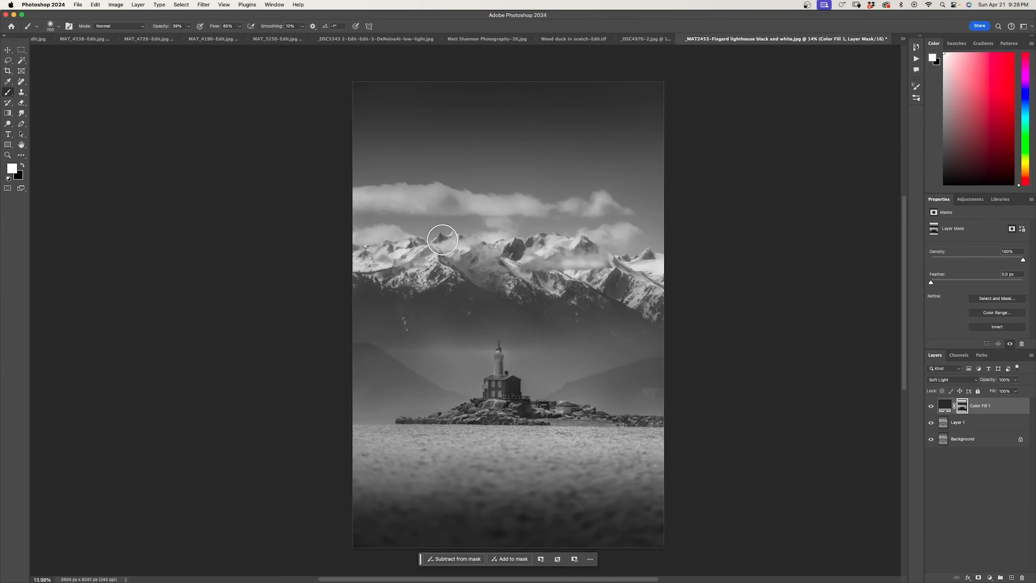
# Step: Swap the brush colors and reduce the brush to 175 px for finer work on the dark gray fill's mask
pyautogui.press(']')
pyautogui.press(']')
pyautogui.press(']')
pyautogui.press(']')
pyautogui.press(']')
pyautogui.press(']')
pyautogui.press('x')
pyautogui.press('[')
pyautogui.press('[')
pyautogui.press('[')
pyautogui.press('[')
pyautogui.press('[')
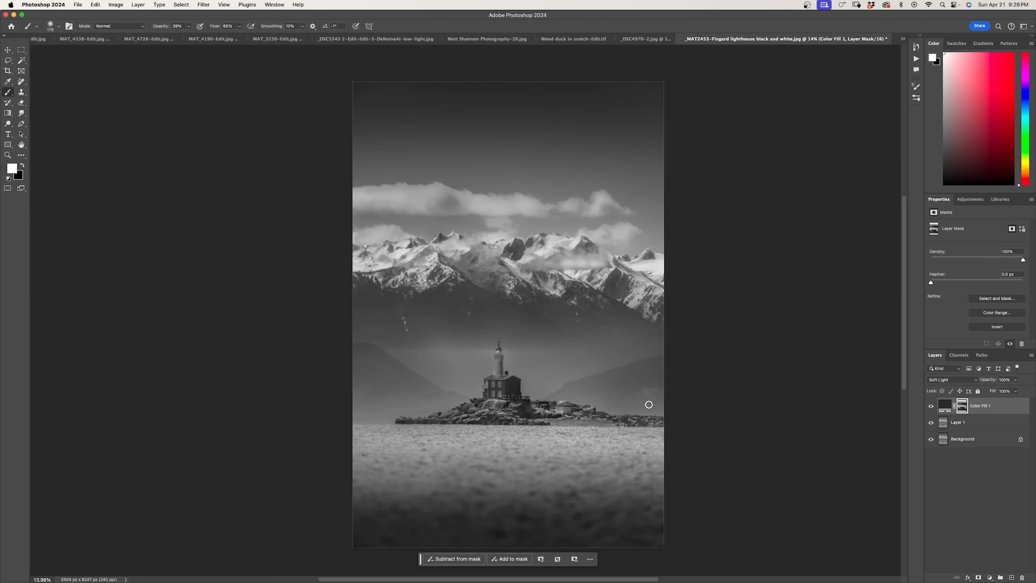
# Step: Add a gray Solid Color fill layer to the lighthouse photo in Color Dodge mode, reset the brush colors and invert its mask
pyautogui.click(990, 578)
pyautogui.click(988, 449)
pyautogui.click(843, 289)
pyautogui.click(952, 380)
pyautogui.click(948, 468)
pyautogui.press('d')
pyautogui.hotkey('ctrl', 'i')
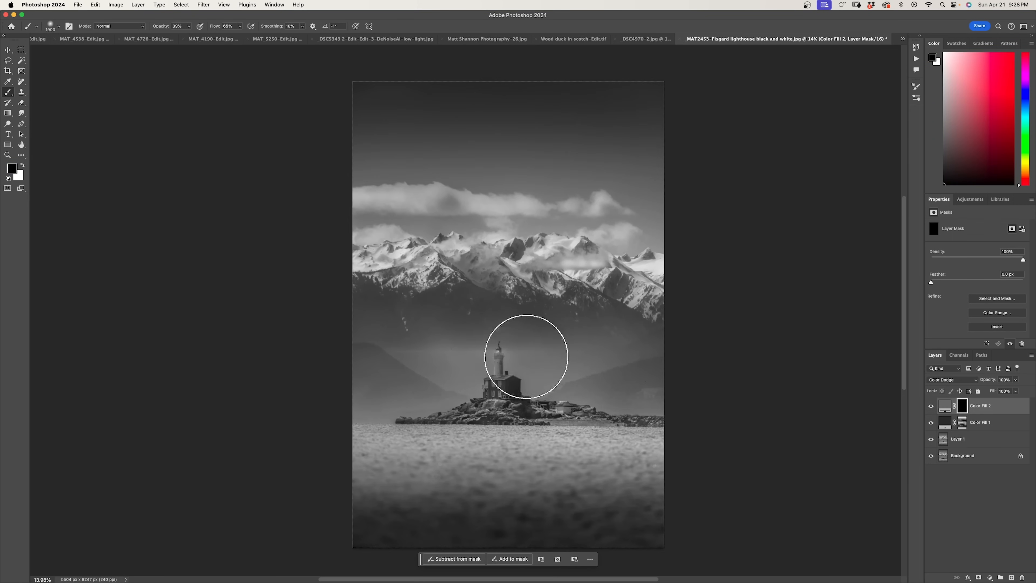
# Step: Brighten the cloud band above the mountains by painting the Color Dodge fill's mask with a smaller brush at 34% opacity
pyautogui.moveTo(188, 36); pyautogui.dragTo(186, 36)
pyautogui.press('[')
pyautogui.press('[')
pyautogui.press('[')
pyautogui.press('[')
pyautogui.press('[')
pyautogui.press('[')
pyautogui.moveTo(368, 200); pyautogui.dragTo(653, 201)
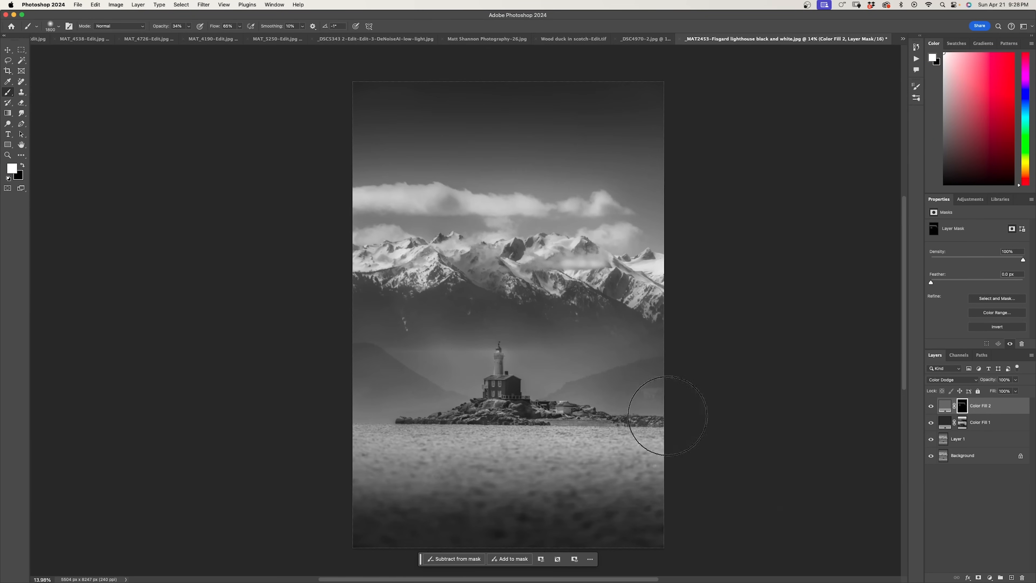
# Step: Brighten the water in front of the island, and the lighthouse with a much smaller brush, by painting the Color Dodge fill's mask
pyautogui.moveTo(668, 415); pyautogui.dragTo(290, 476)
pyautogui.press('[')
pyautogui.press('[')
pyautogui.press('[')
pyautogui.press('[')
pyautogui.press('[')
pyautogui.press('[')
pyautogui.scroll(4, 507, 398)
pyautogui.press('[')
pyautogui.press('[')
pyautogui.press('[')
pyautogui.press('[')
pyautogui.press('[')
pyautogui.press('[')
pyautogui.press('[')
pyautogui.press('[')
pyautogui.press('[')
pyautogui.press('[')
pyautogui.press('[')
pyautogui.press('[')
pyautogui.press('[')
pyautogui.press('[')
pyautogui.press('[')
pyautogui.press('[')
pyautogui.moveTo(522, 398)
pyautogui.mouseDown()
pyautogui.moveTo(518, 459)
pyautogui.moveTo(527, 454)
pyautogui.moveTo(520, 486)
pyautogui.mouseUp()
# Step: Enlarge the brush and brighten the low mist beside the lighthouse on the Color Dodge fill's mask
pyautogui.press(']')
pyautogui.press(']')
pyautogui.press(']')
pyautogui.press(']')
pyautogui.press(']')
pyautogui.press(']')
pyautogui.press(']')
pyautogui.press(']')
pyautogui.press(']')
pyautogui.press(']')
pyautogui.press(']')
pyautogui.press(']')
pyautogui.press(']')
pyautogui.moveTo(296, 479); pyautogui.dragTo(525, 467)
# Step: Try to brighten the haze band across the lighthouse top with a smaller brush on the Color Dodge fill's mask
pyautogui.press('[')
pyautogui.press('[')
pyautogui.press('[')
pyautogui.press('[')
pyautogui.press('[')
pyautogui.press('[')
pyautogui.press('[')
pyautogui.press('[')
pyautogui.press('[')
pyautogui.press('[')
pyautogui.press('[')
pyautogui.press('[')
pyautogui.press('[')
pyautogui.press('[')
pyautogui.press('[')
pyautogui.moveTo(364, 387); pyautogui.dragTo(752, 398)
pyautogui.hotkey('ctrl', 'z')
# Step: Lower the brush opacity to 17% and enlarge the brush to 800 px
pyautogui.click(188, 26)
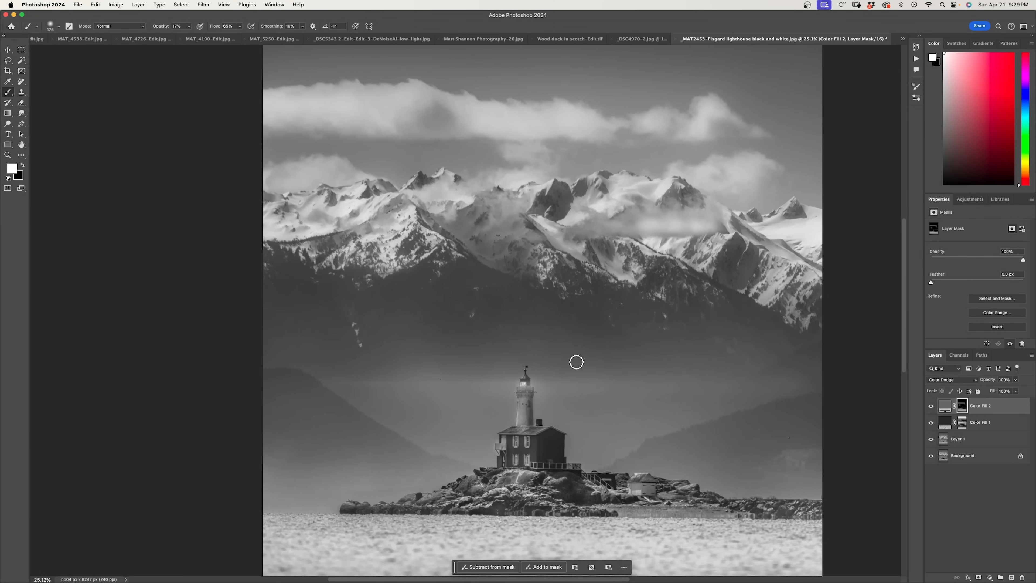
pyautogui.scroll(-5, 525, 450)
pyautogui.scroll(2, 525, 450)
pyautogui.press(']')
pyautogui.press(']')
pyautogui.press(']')
pyautogui.press(']')
pyautogui.press(']')
pyautogui.press(']')
pyautogui.press(']')
pyautogui.press(']')
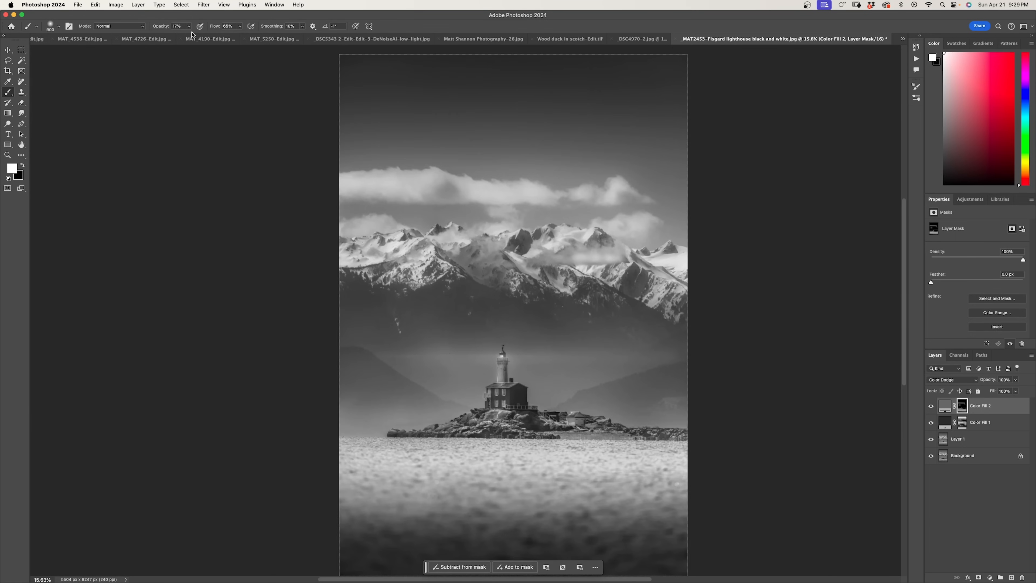
# Step: Paint black at 76% opacity over the haze above the lighthouse on the Soft Light fill's mask, and resize the brush to 2000 px
pyautogui.hotkey('alt', '[')
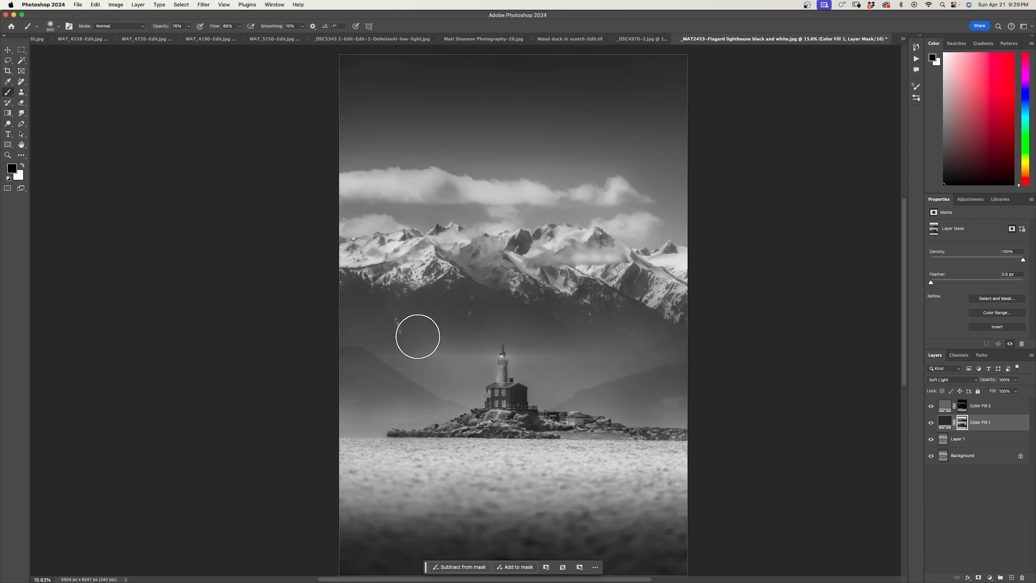
pyautogui.moveTo(468, 344); pyautogui.dragTo(549, 337)
pyautogui.press('[')
pyautogui.press('[')
pyautogui.press('[')
pyautogui.press('[')
pyautogui.press('[')
pyautogui.press('[')
pyautogui.scroll(-3, 802, 381)
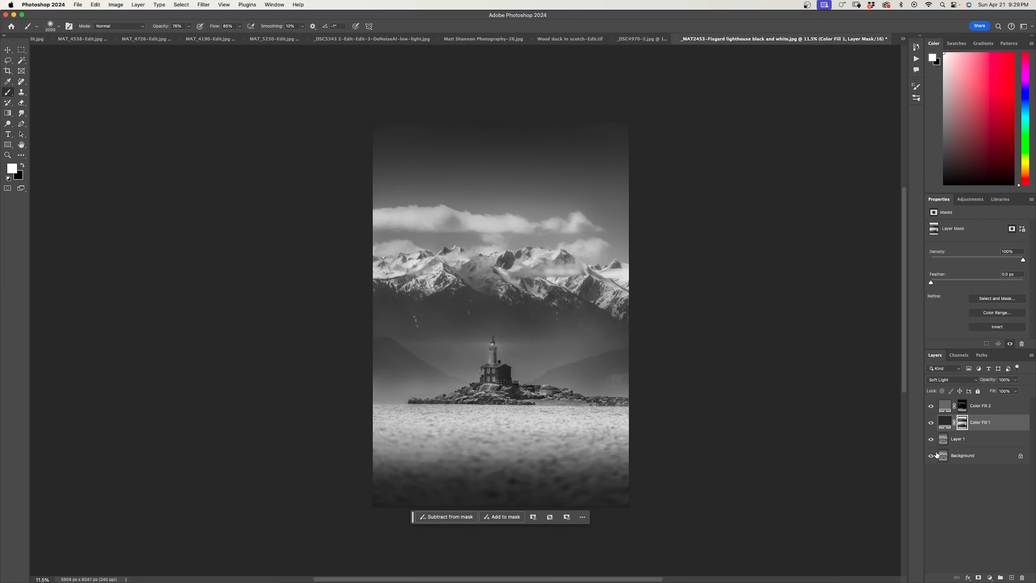